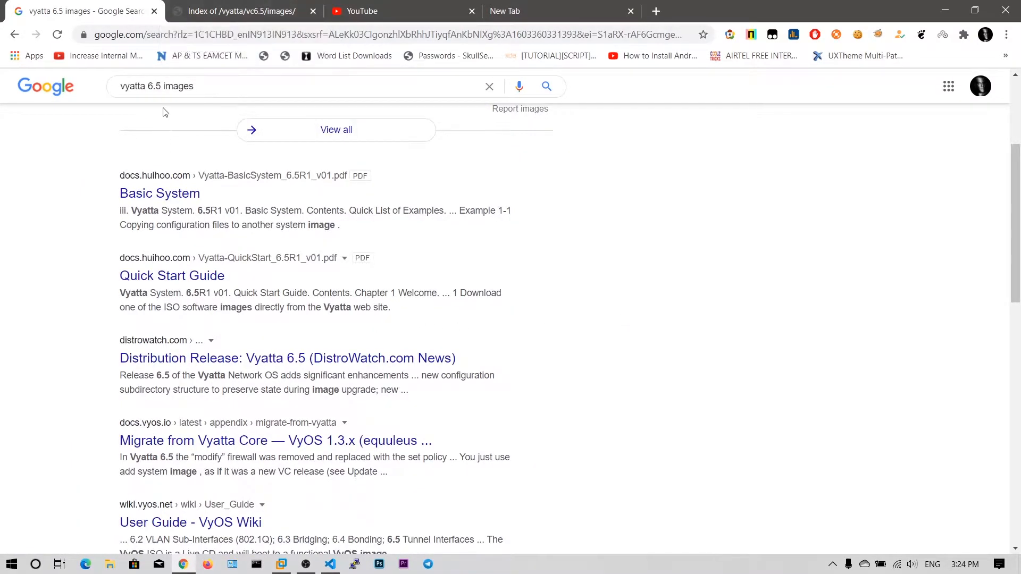
# Step: Switch Chrome to the 'Index of /vyatta/vc6.5/images/' tab listing the livecd ISOs
pyautogui.scroll(4, 149, 113)
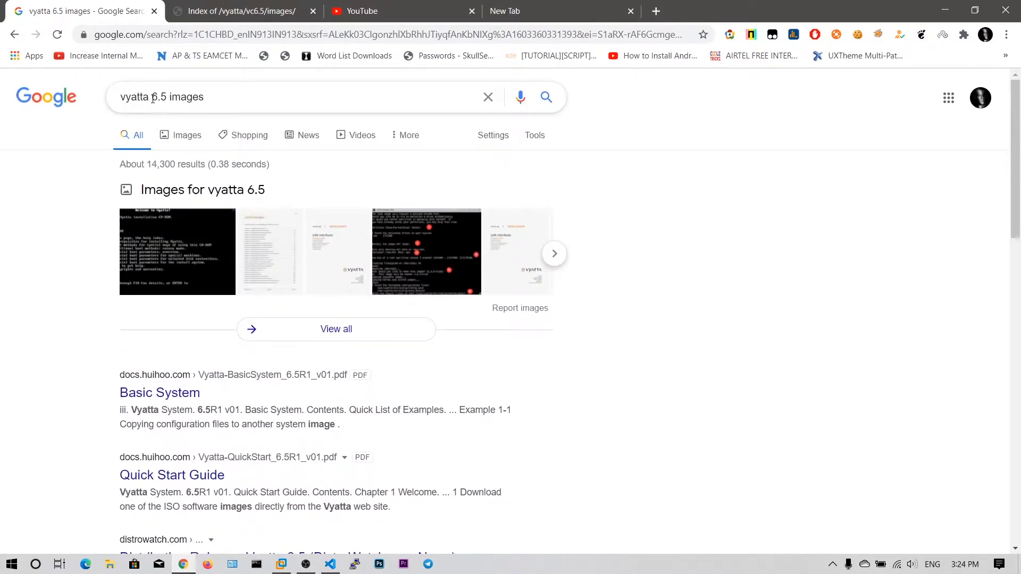
pyautogui.click(234, 10)
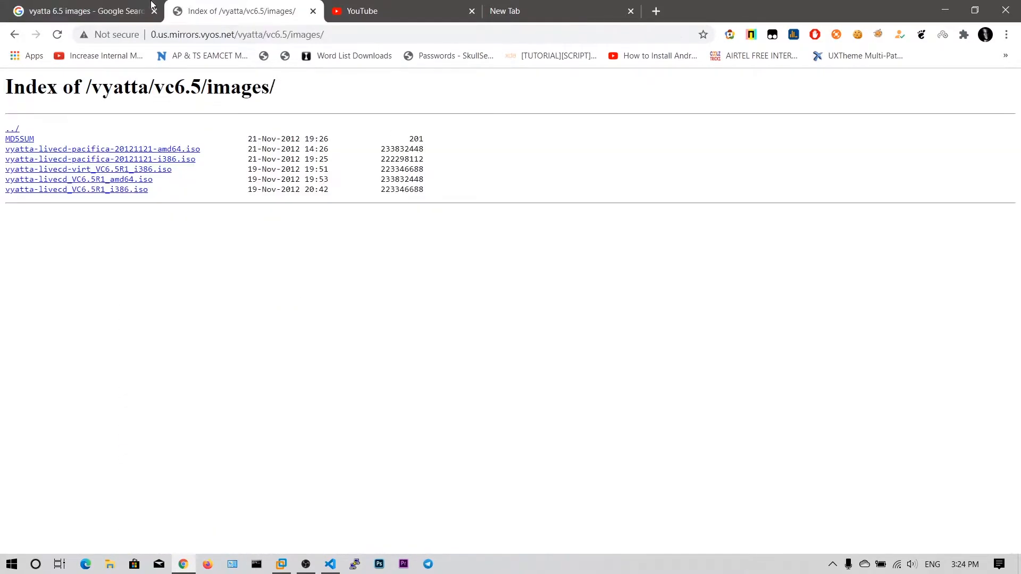
pyautogui.moveTo(157, 35); pyautogui.dragTo(381, 37)
pyautogui.click(141, 193)
# Step: Start the New Virtual Machine Wizard in VMware Workstation with the Typical configuration
pyautogui.click(282, 564)
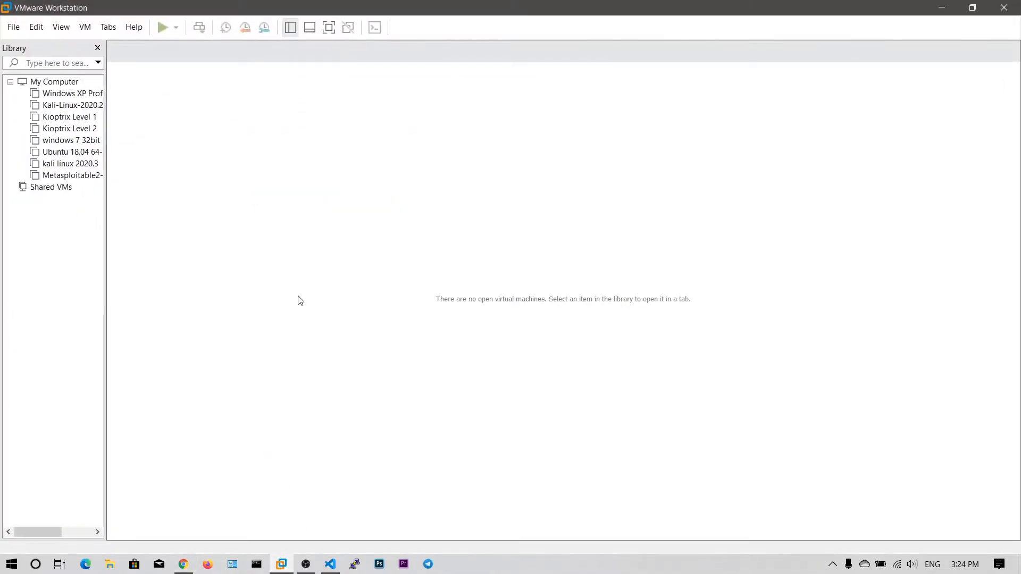
pyautogui.click(12, 28)
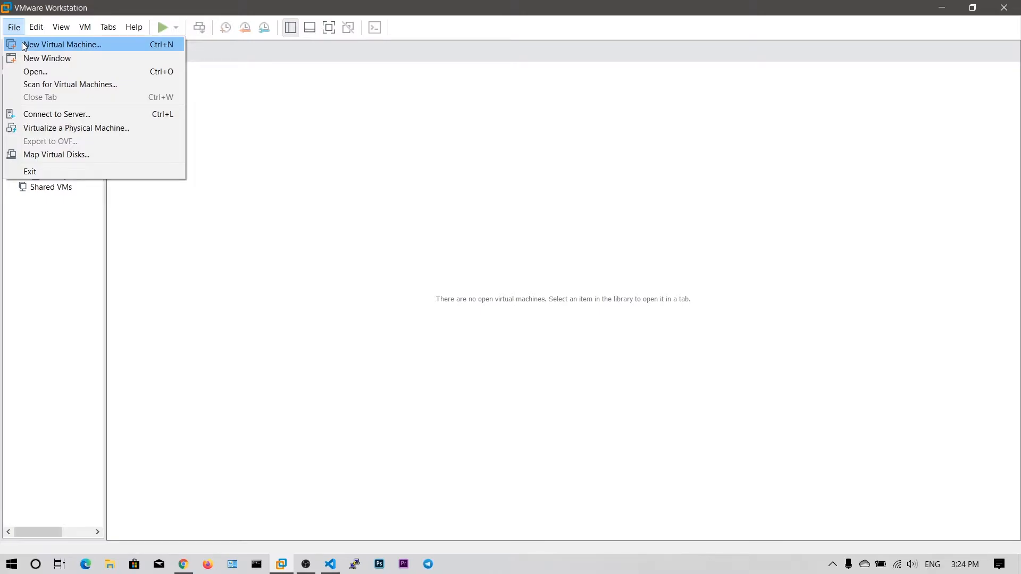
pyautogui.click(25, 46)
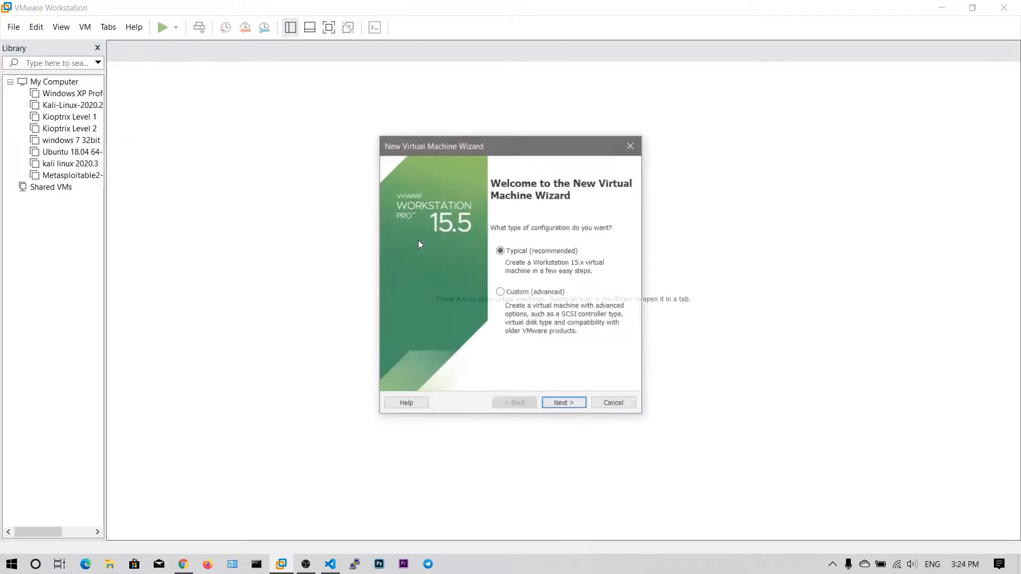
pyautogui.moveTo(482, 145); pyautogui.dragTo(442, 142)
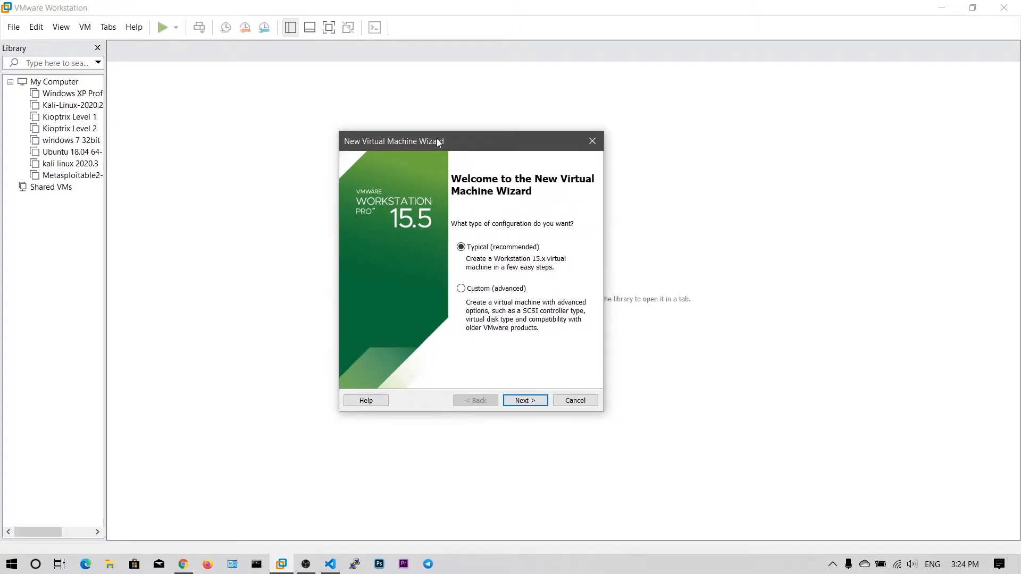
pyautogui.click(525, 400)
# Step: Choose the Linux guest OS with version 'Other Linux 2.6.x kernel'
pyautogui.click(525, 404)
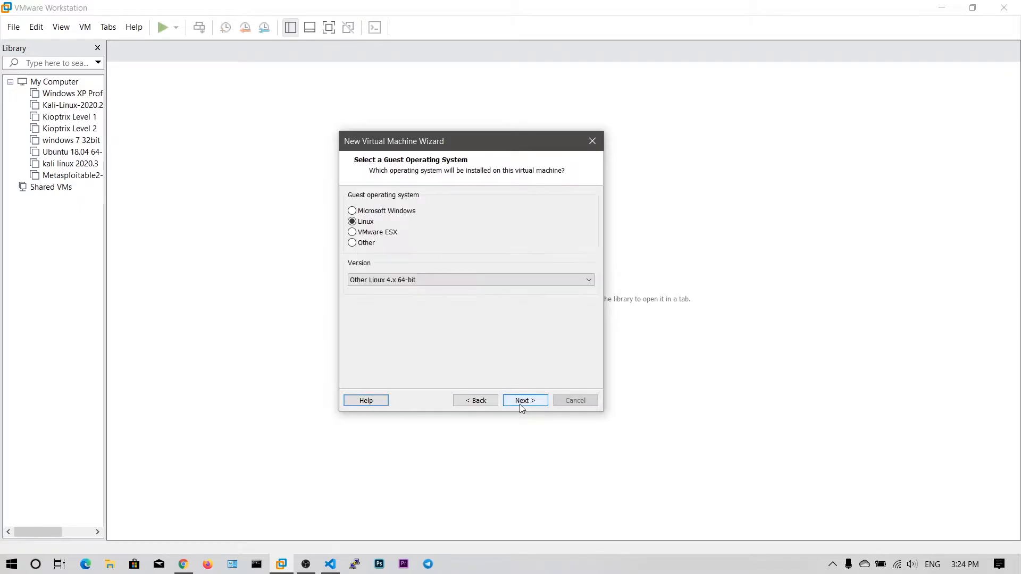
pyautogui.click(384, 284)
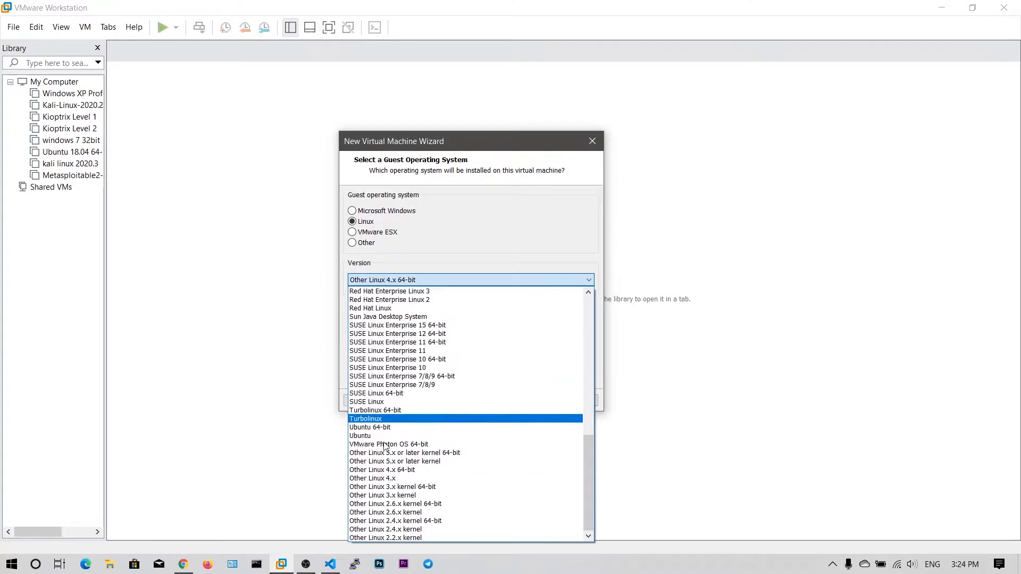
pyautogui.click(410, 514)
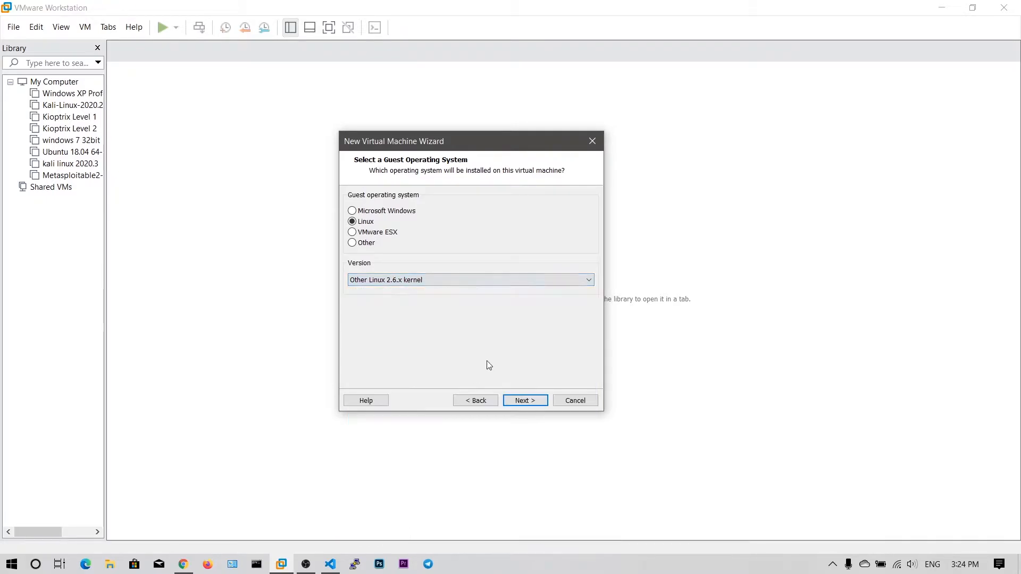
pyautogui.click(540, 405)
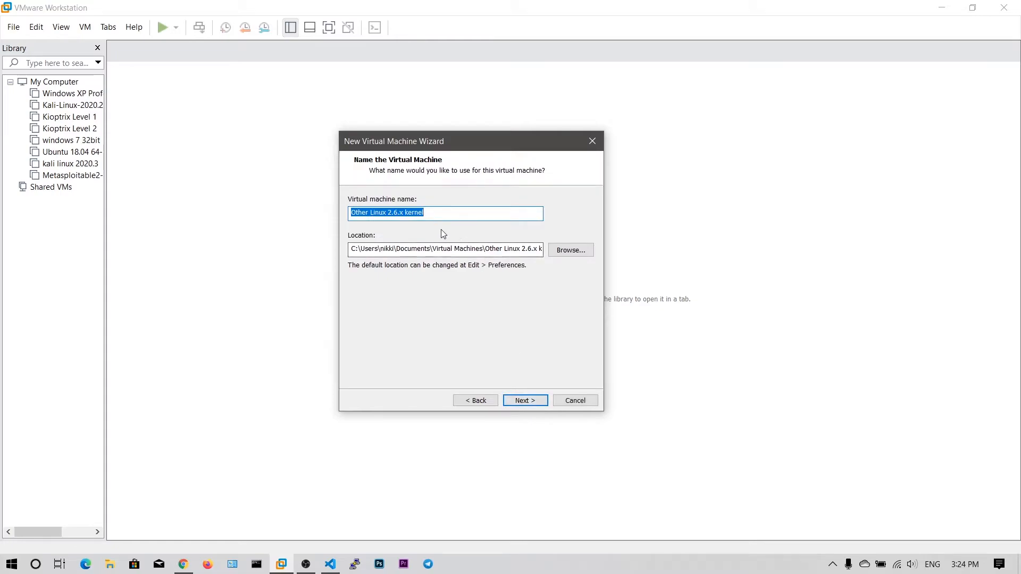
# Step: Name the virtual machine 'vyatta router vm'
pyautogui.write('vyatta')
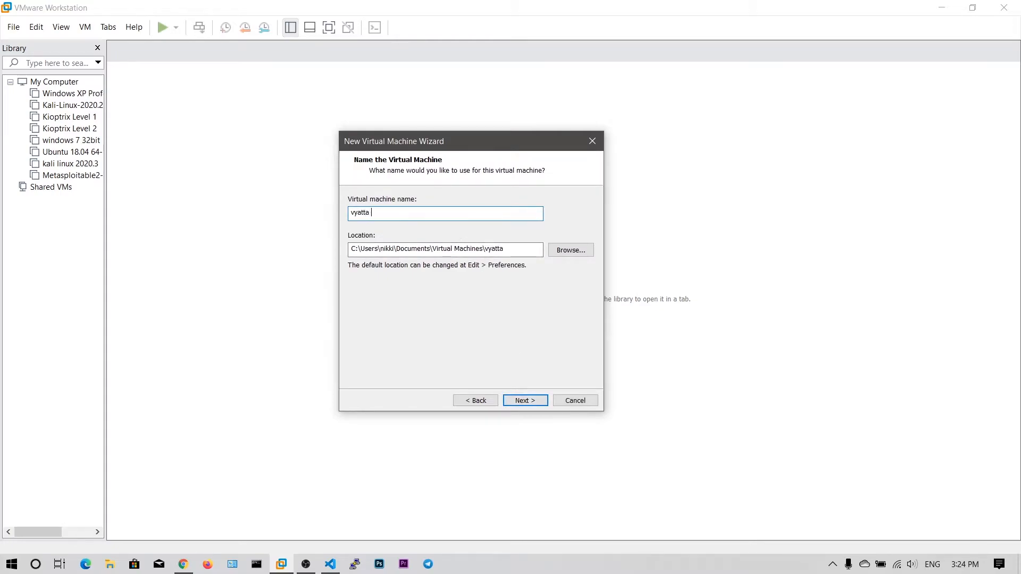
pyautogui.press('BackSpace')
pyautogui.press('BackSpace')
pyautogui.press('BackSpace')
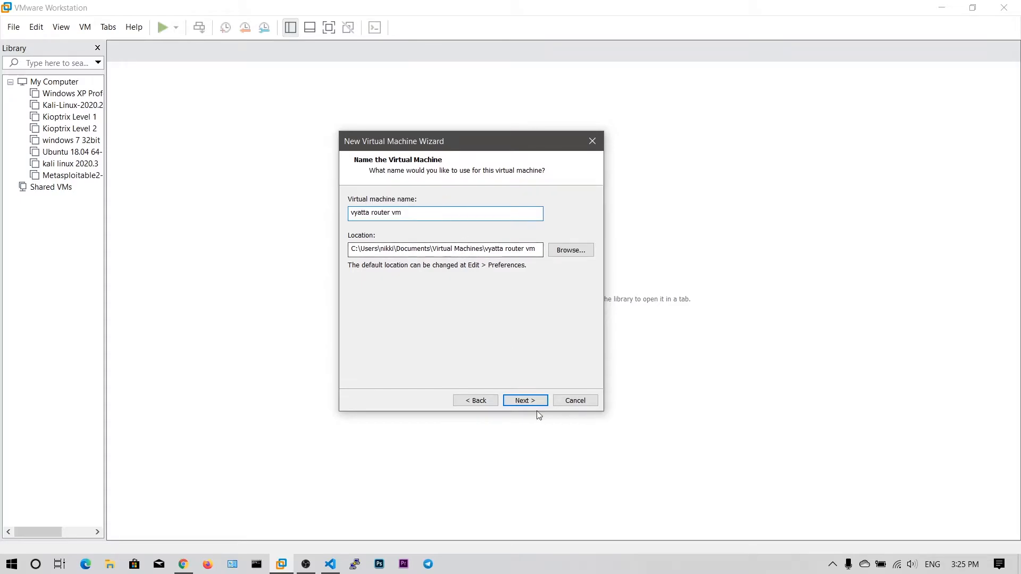
pyautogui.click(522, 399)
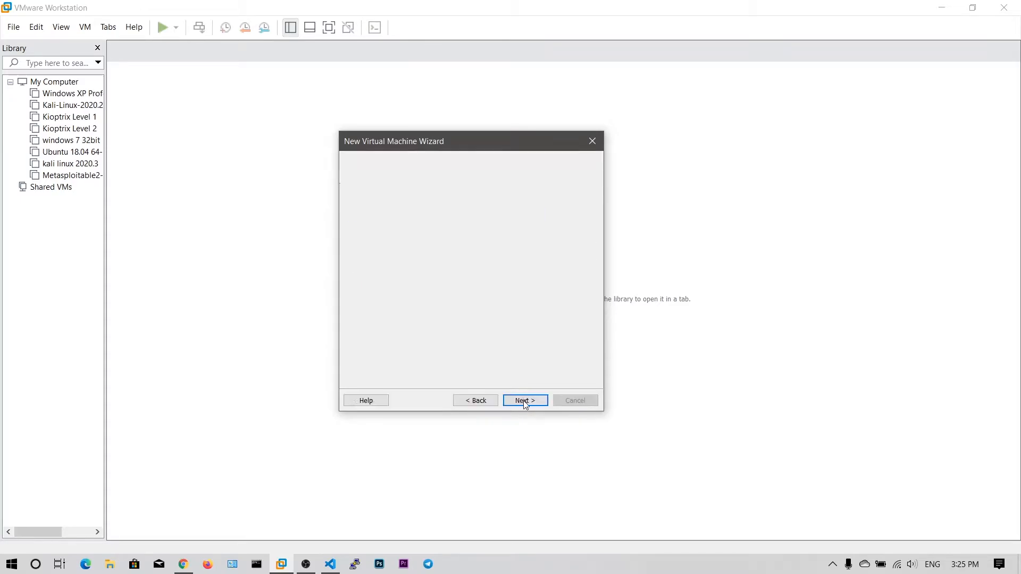
# Step: Give it a 20 GB disk stored as a single file and finish the wizard
pyautogui.write('20')
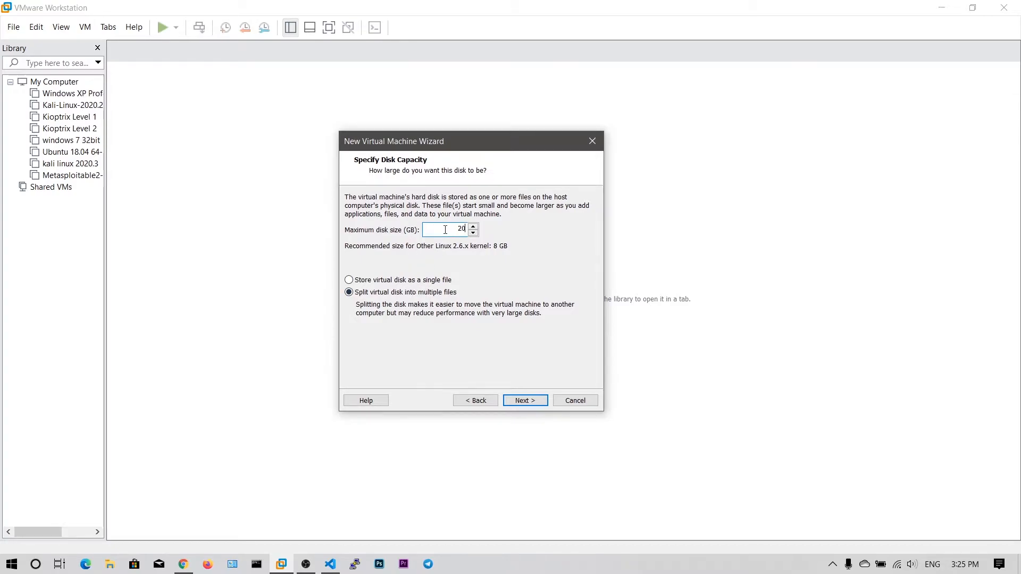
pyautogui.click(393, 280)
pyautogui.click(525, 401)
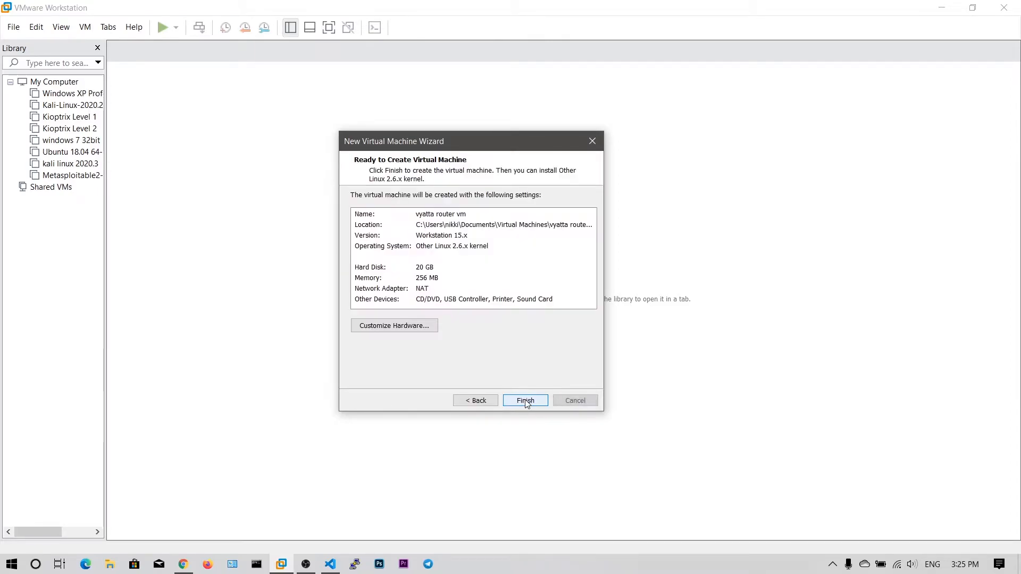
pyautogui.click(525, 402)
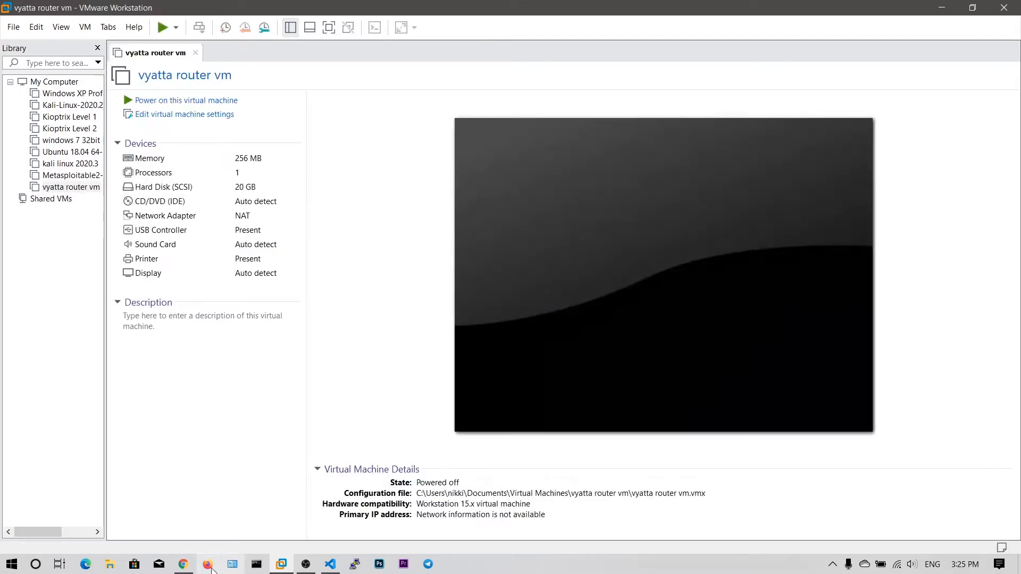
# Step: Point the VM's CD/DVD drive at the ISO image F:\OS\vyatta-livecd_VC6.5R1_i386.iso
pyautogui.click(183, 564)
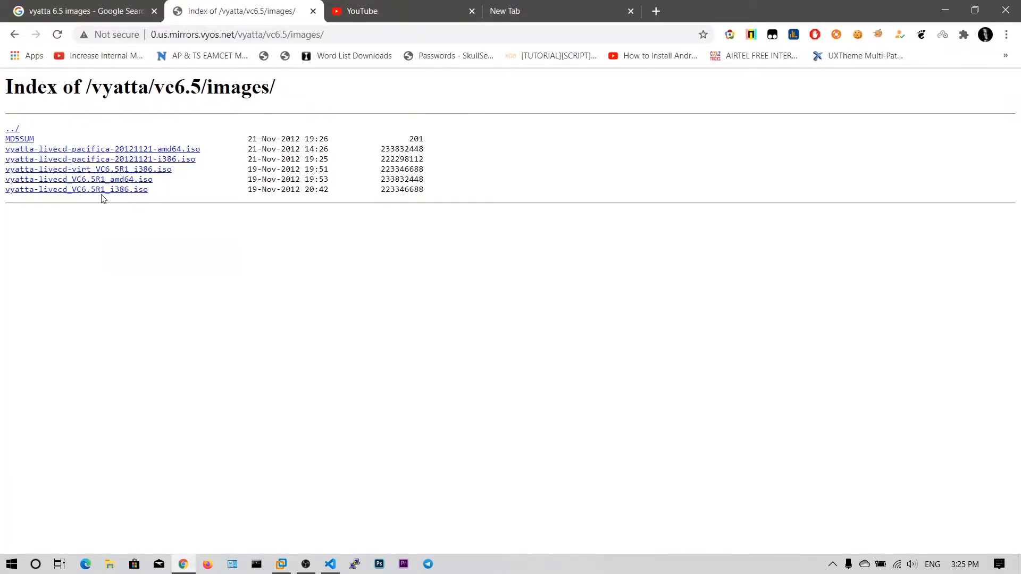
pyautogui.click(956, 14)
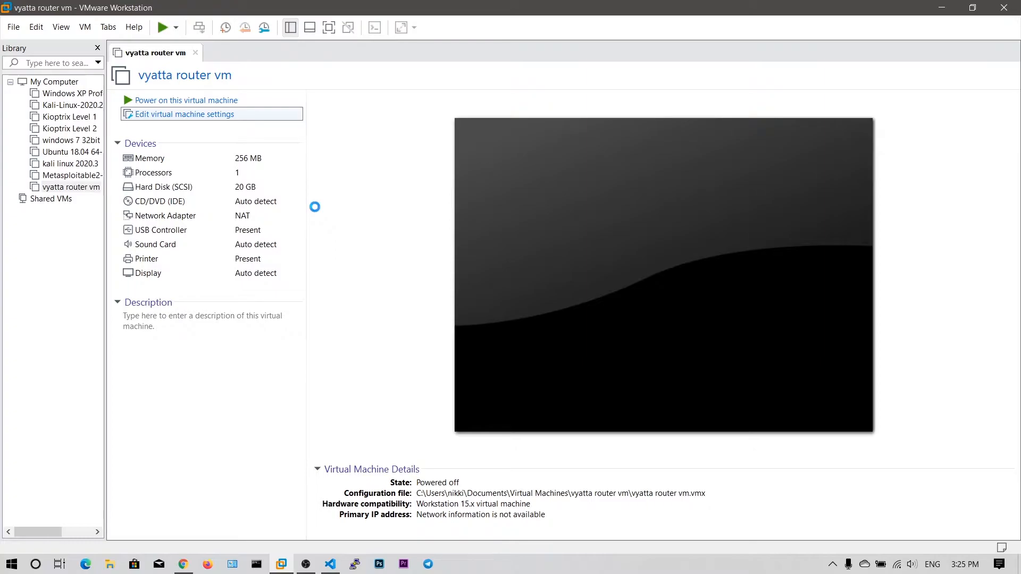
pyautogui.hotkey('ctrl', 'd')
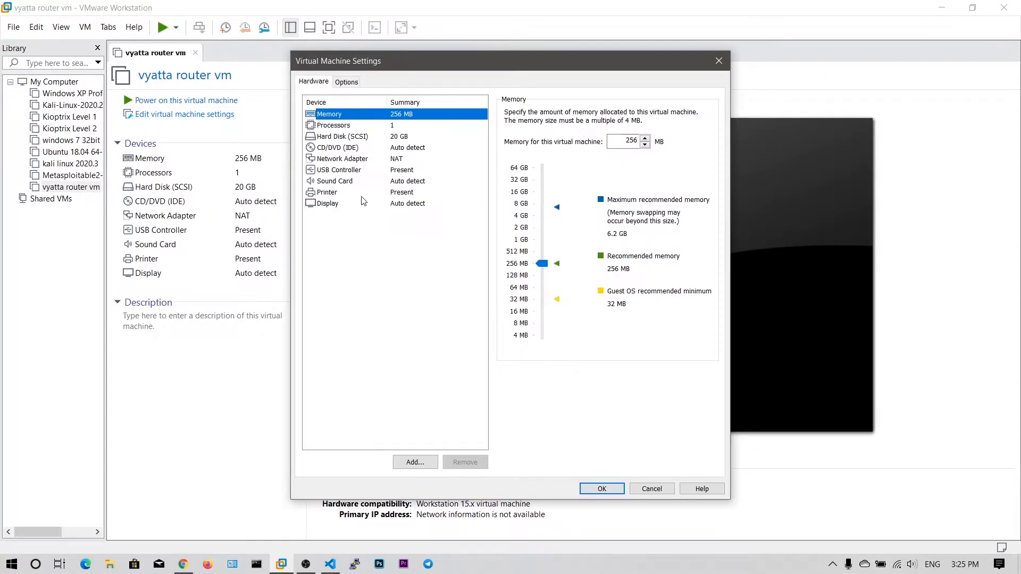
pyautogui.click(351, 148)
pyautogui.click(540, 190)
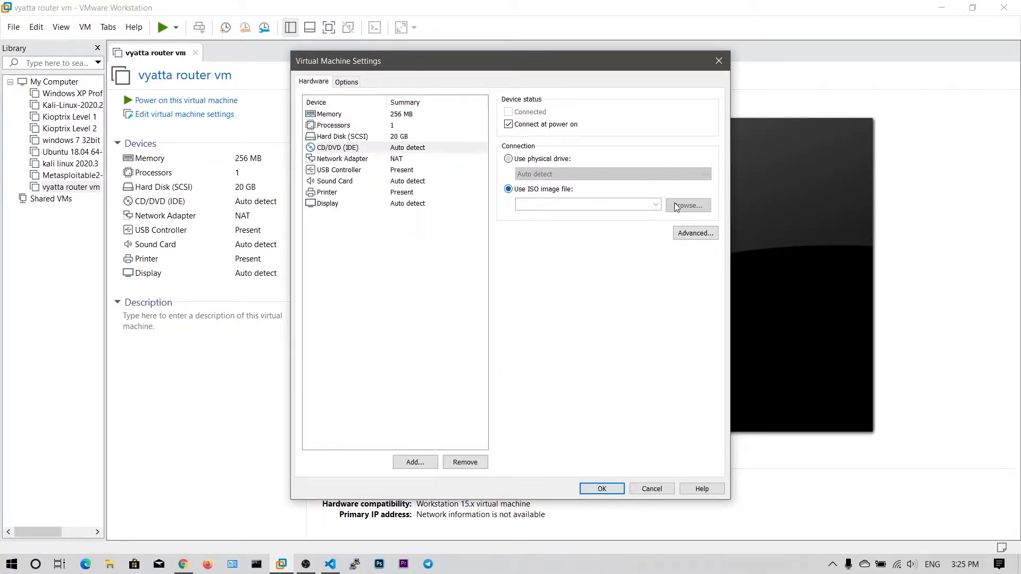
pyautogui.click(680, 206)
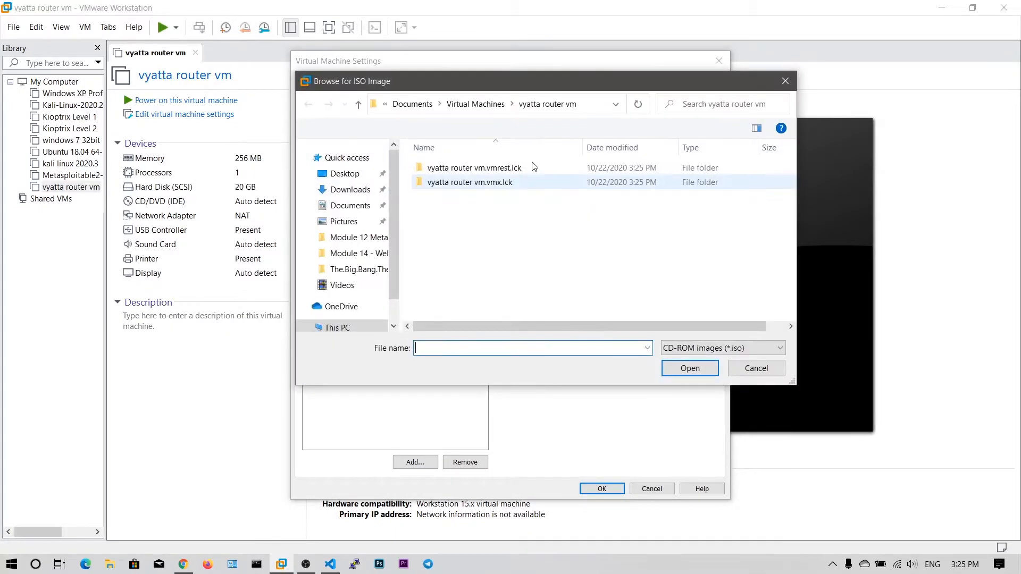
pyautogui.scroll(-4, 351, 288)
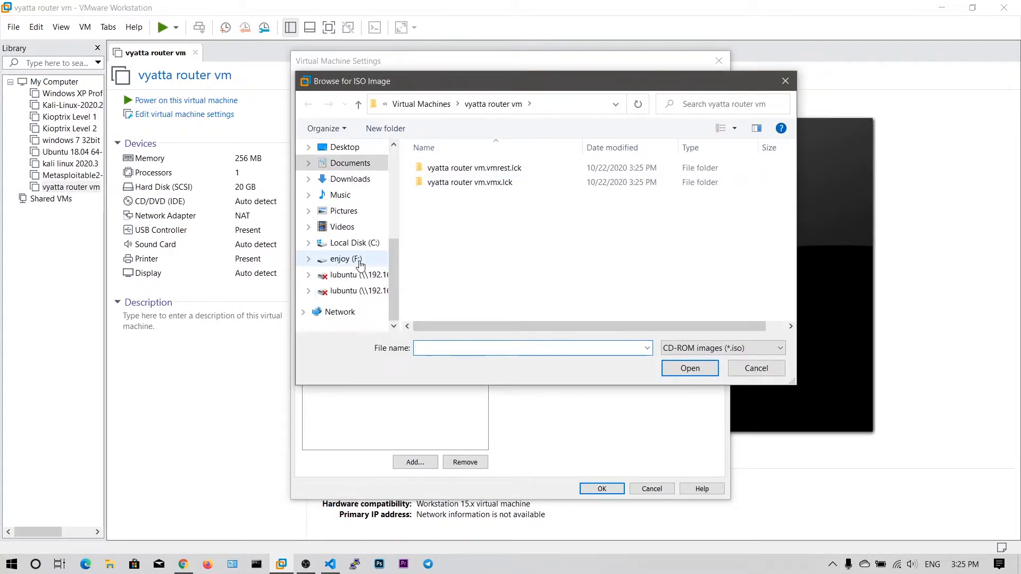
pyautogui.click(345, 259)
pyautogui.scroll(-5, 463, 240)
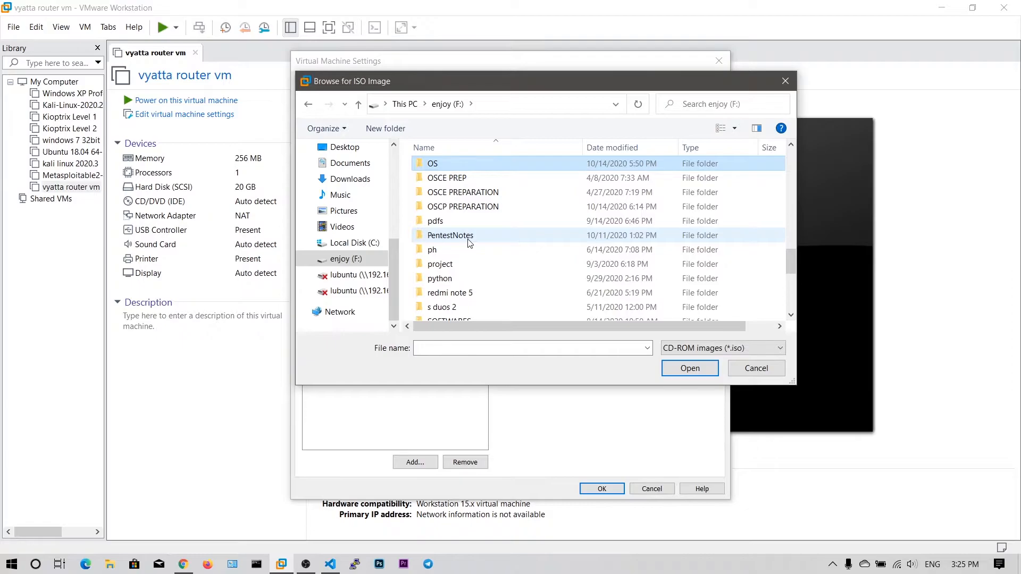
pyautogui.press('Return')
pyautogui.scroll(-5, 479, 255)
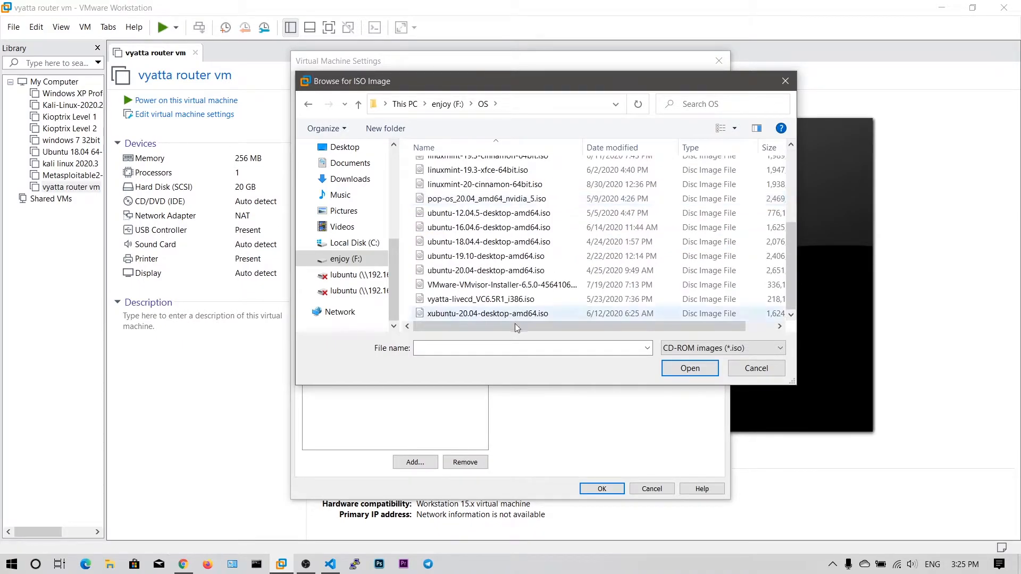
pyautogui.doubleClick(480, 301)
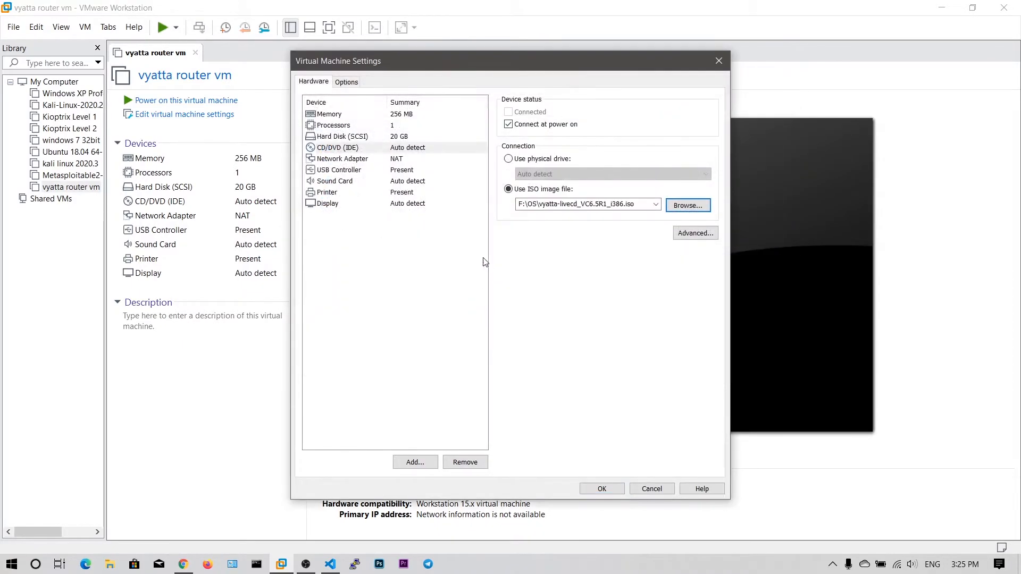
# Step: Raise the VM's memory to 512 MB and apply the settings
pyautogui.click(389, 127)
pyautogui.click(413, 114)
pyautogui.moveTo(542, 263); pyautogui.dragTo(541, 251)
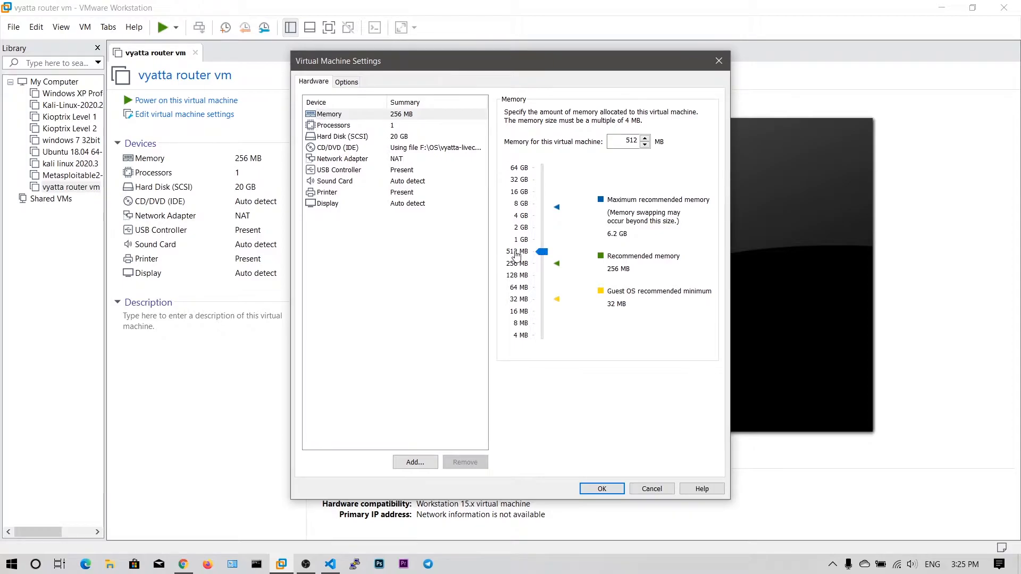
pyautogui.click(386, 127)
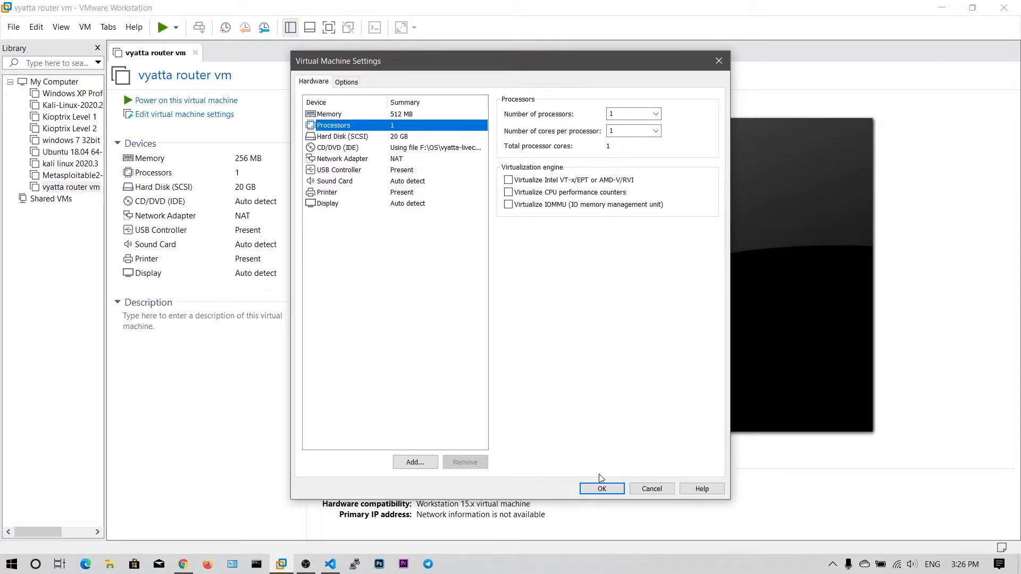
pyautogui.click(602, 489)
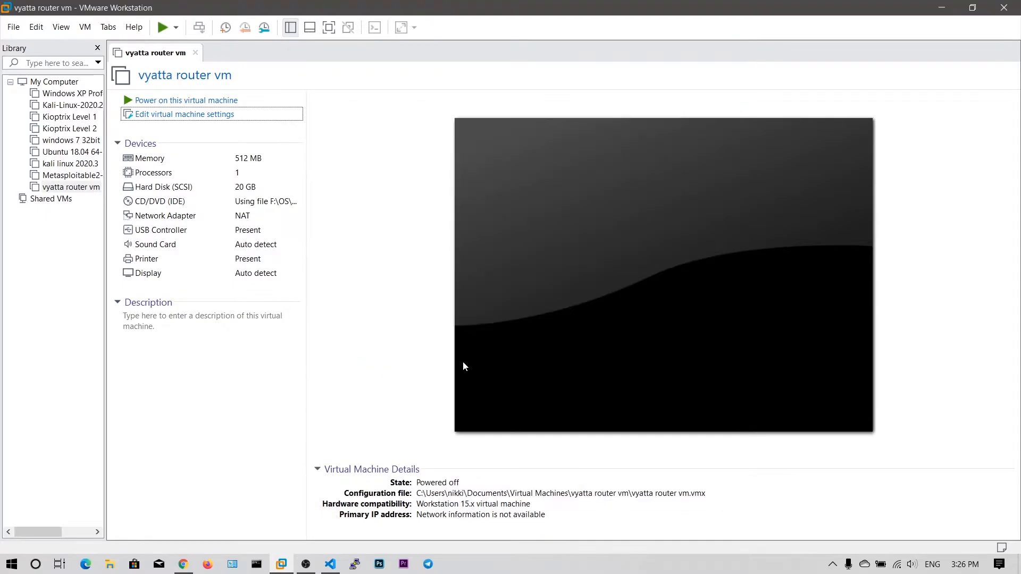
# Step: Power on the VM, log in with the default vyatta account, and list commands with Tab
pyautogui.click(197, 102)
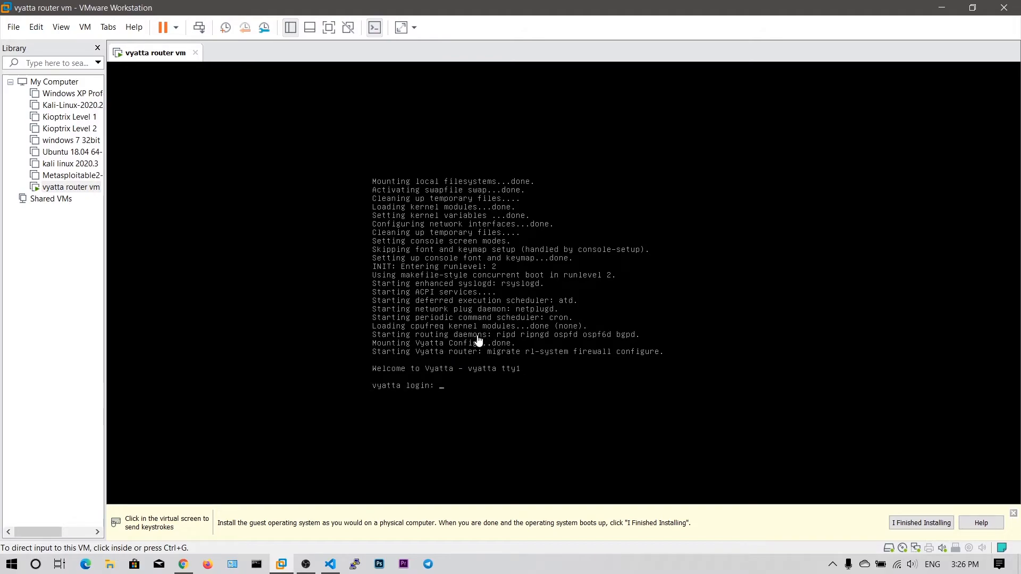
pyautogui.click(483, 355)
pyautogui.write('vya')
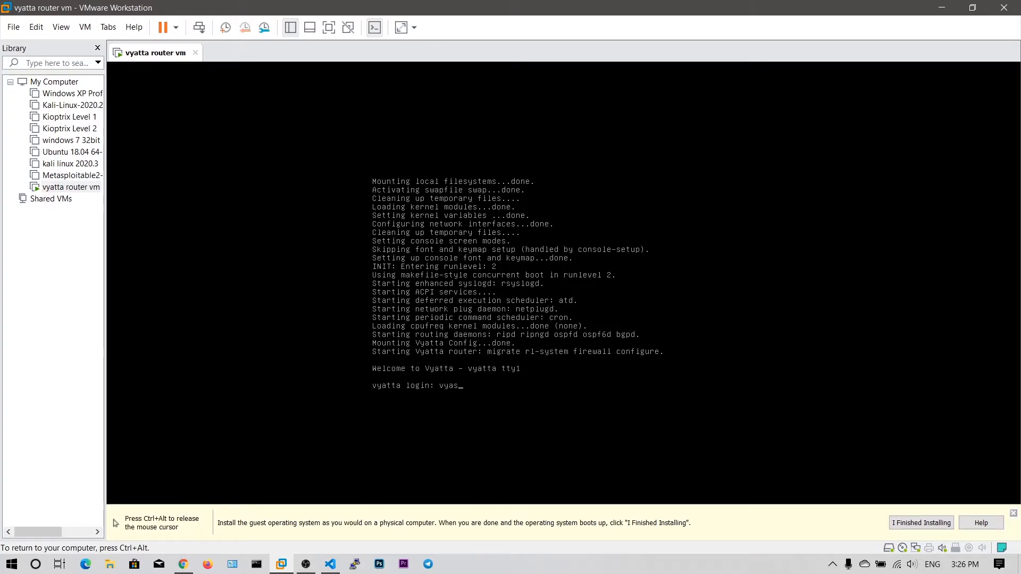
pyautogui.write('tta')
pyautogui.press('Return')
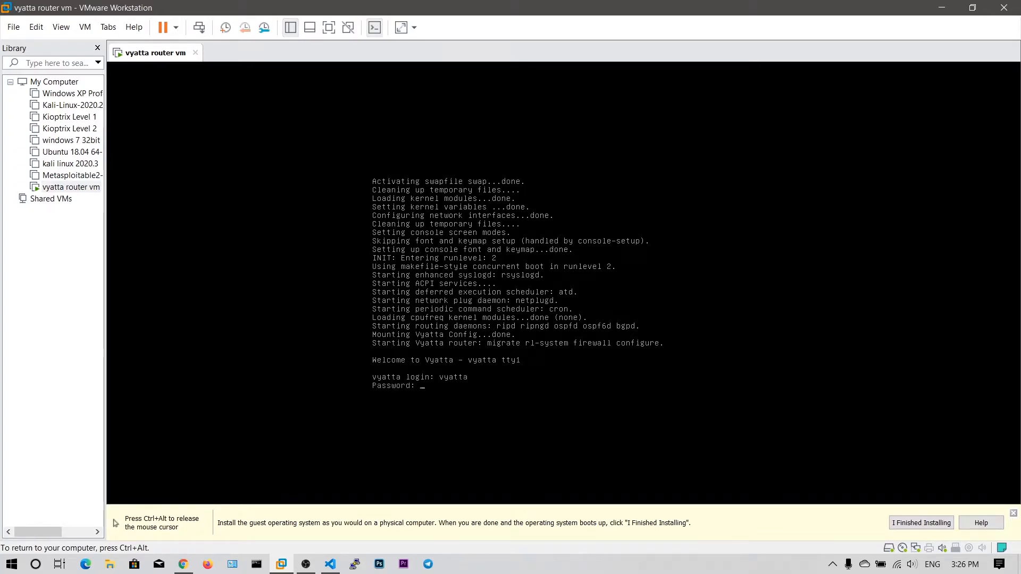
pyautogui.write('vyatta')
pyautogui.press('Return')
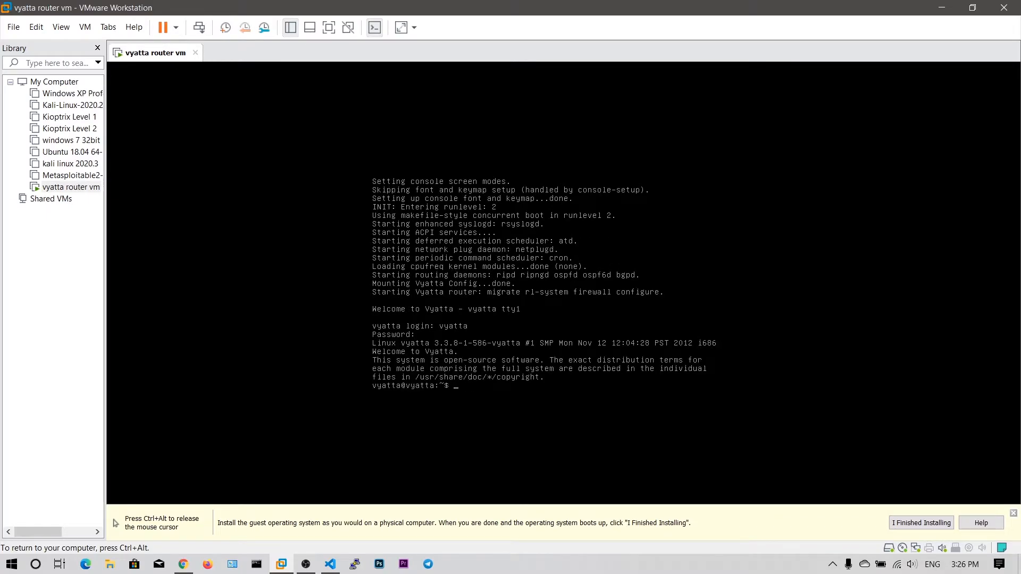
pyautogui.press('Return')
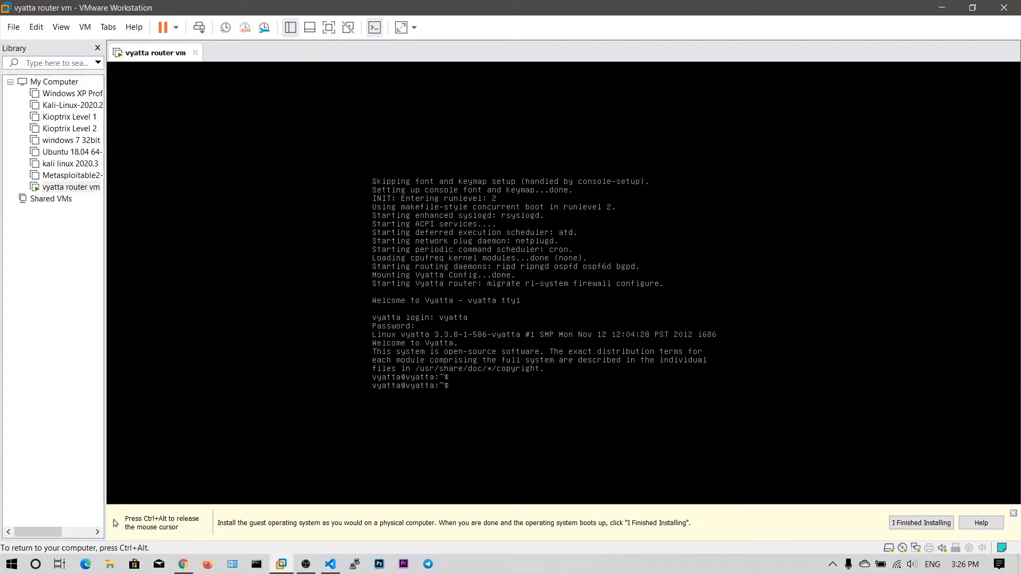
pyautogui.press('Tab')
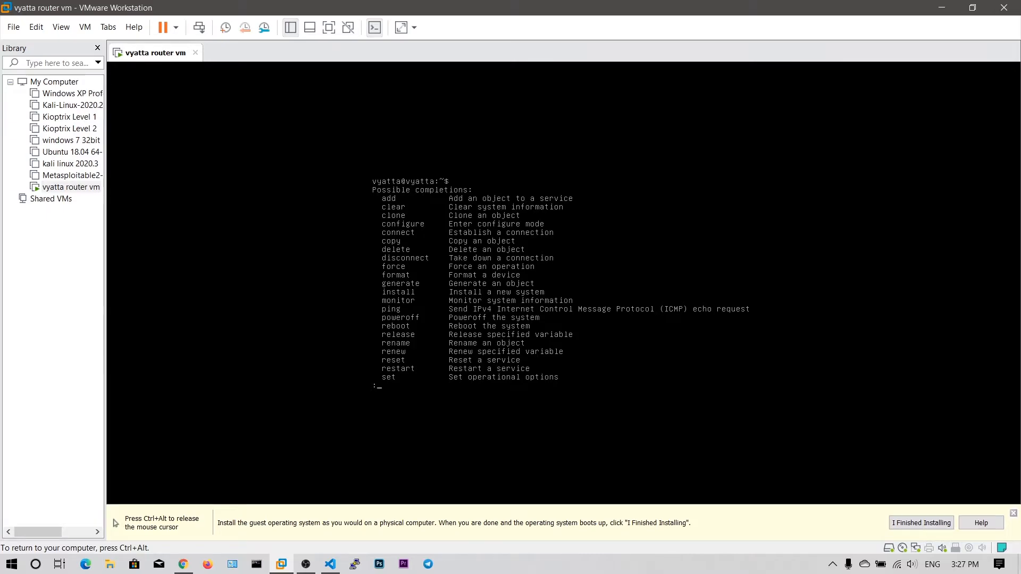
# Step: Page through the remaining commands and complete 'install' to show its image and system options
pyautogui.press('space')
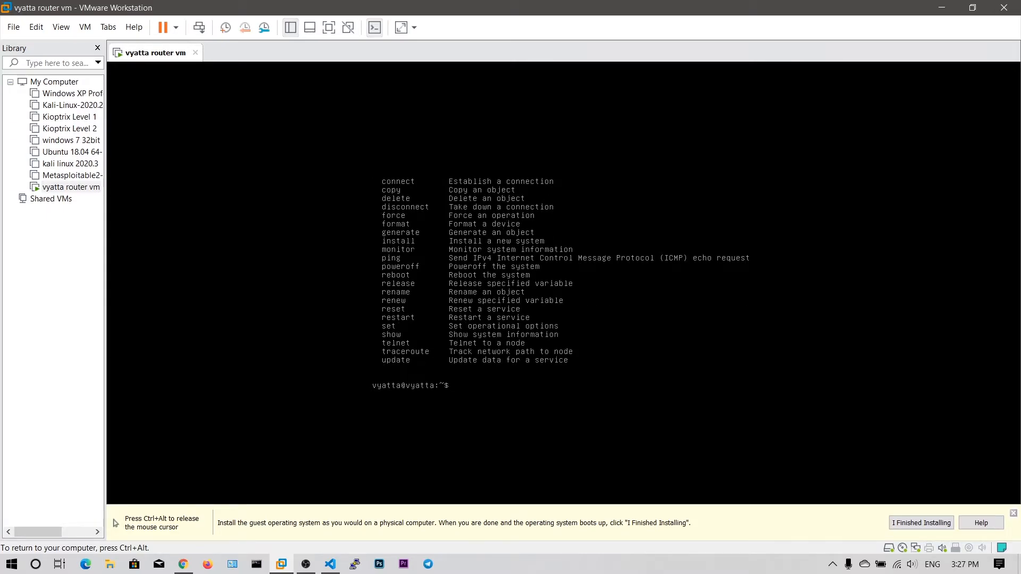
pyautogui.press('Tab')
pyautogui.press('Tab')
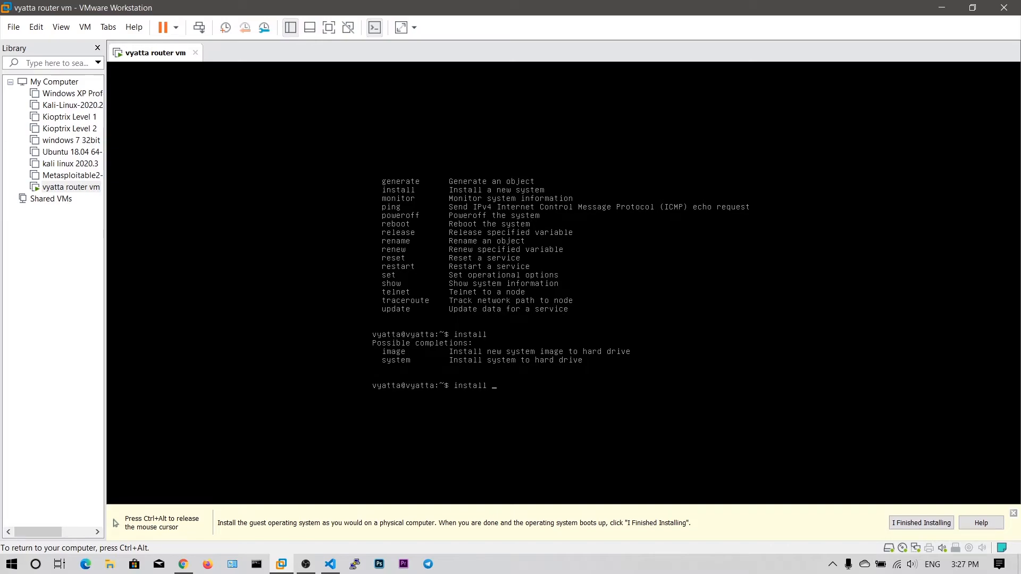
# Step: Run the 'install image' command at the Vyatta prompt
pyautogui.write('im')
pyautogui.press('BackSpace')
pyautogui.write('age')
pyautogui.press('Return')
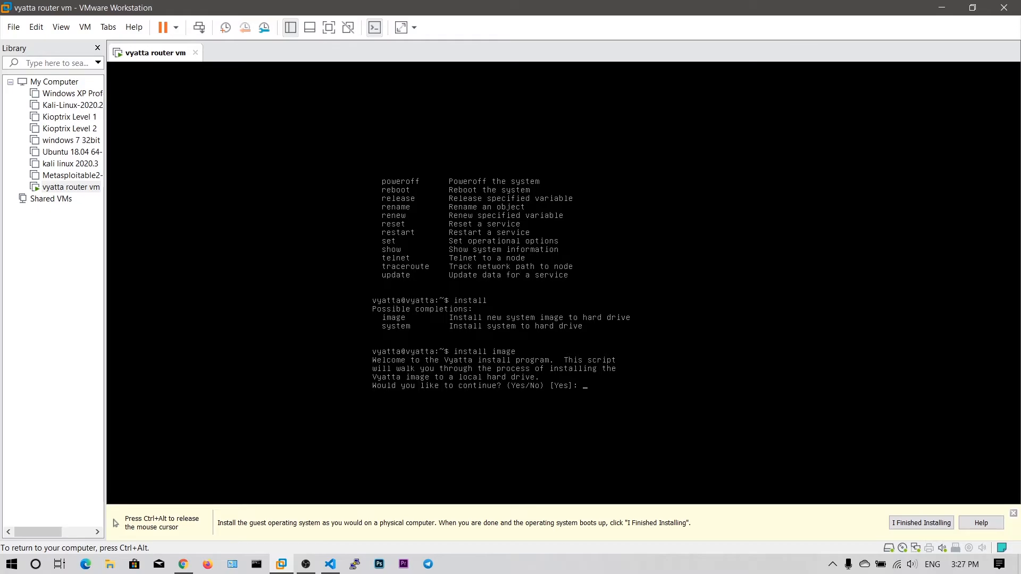
# Step: Accept Yes, Auto partitioning and drive sda, confirm 'yes' to erase it, and keep the default root size
pyautogui.press('Return')
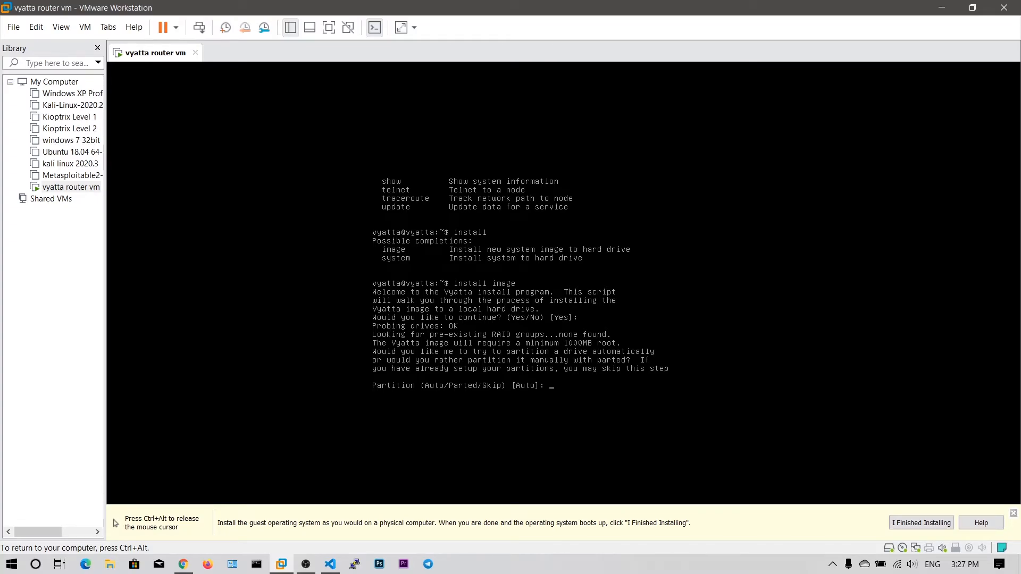
pyautogui.press('Return')
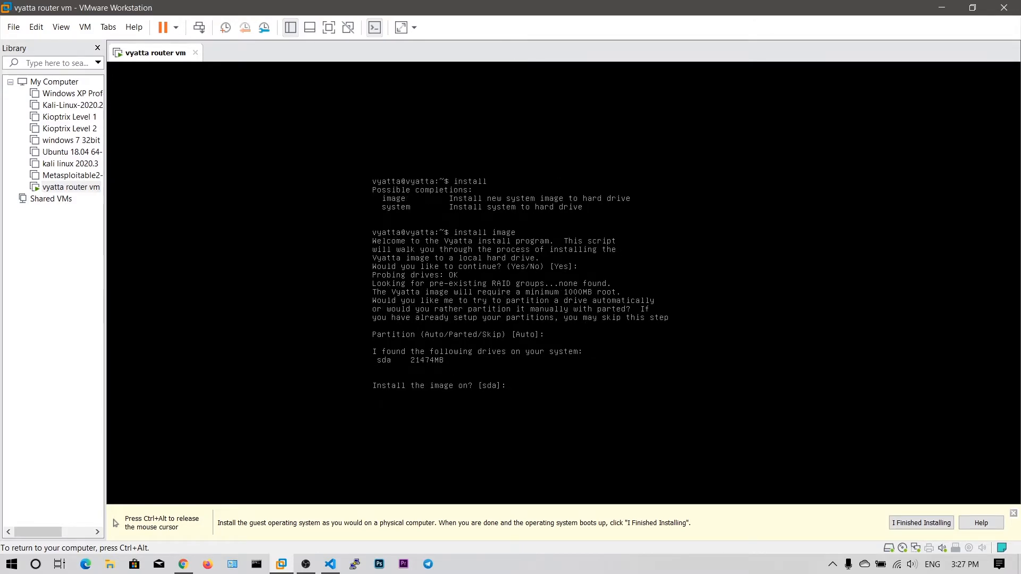
pyautogui.press('Return')
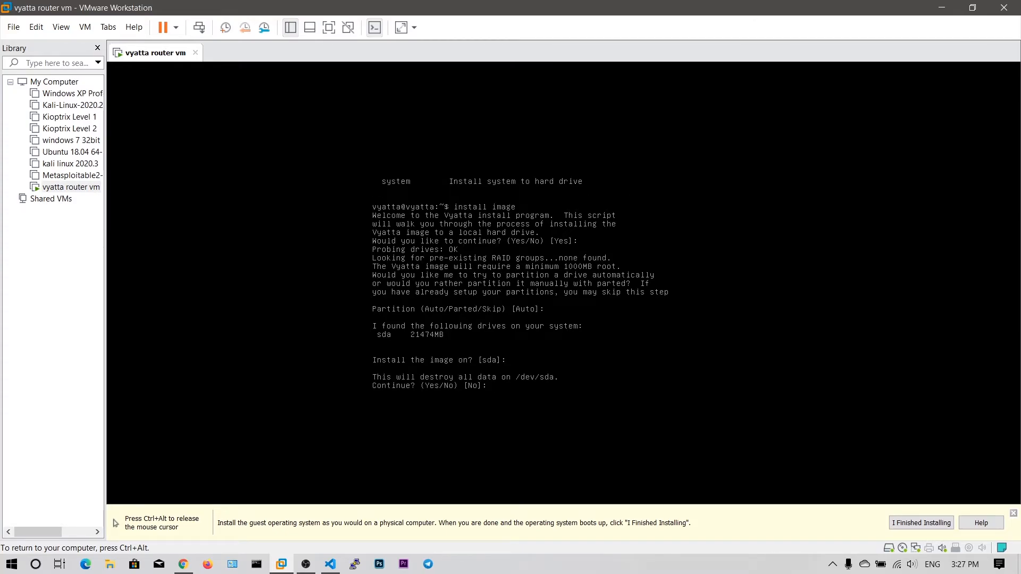
pyautogui.write('yes')
pyautogui.press('Return')
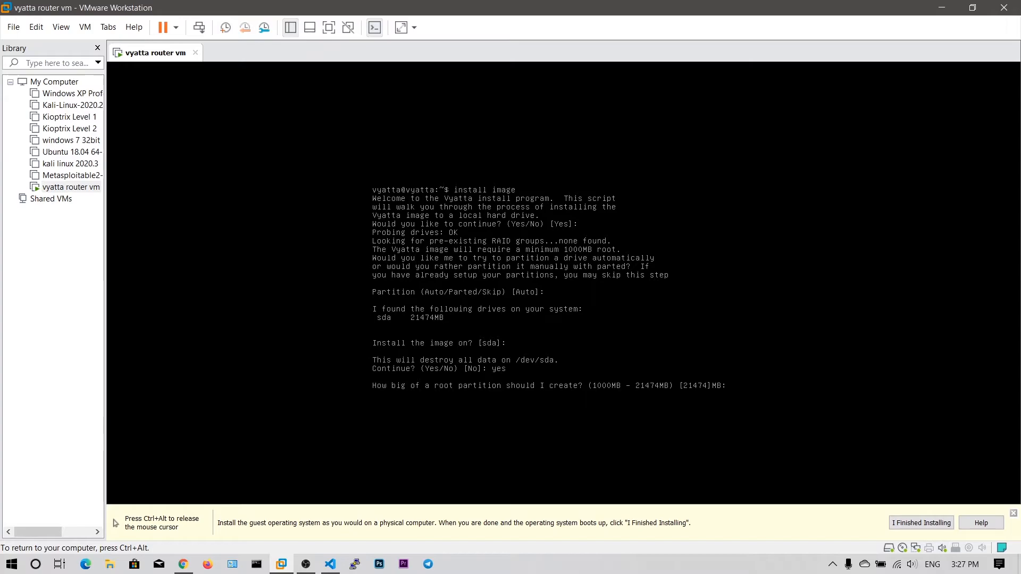
pyautogui.press('Return')
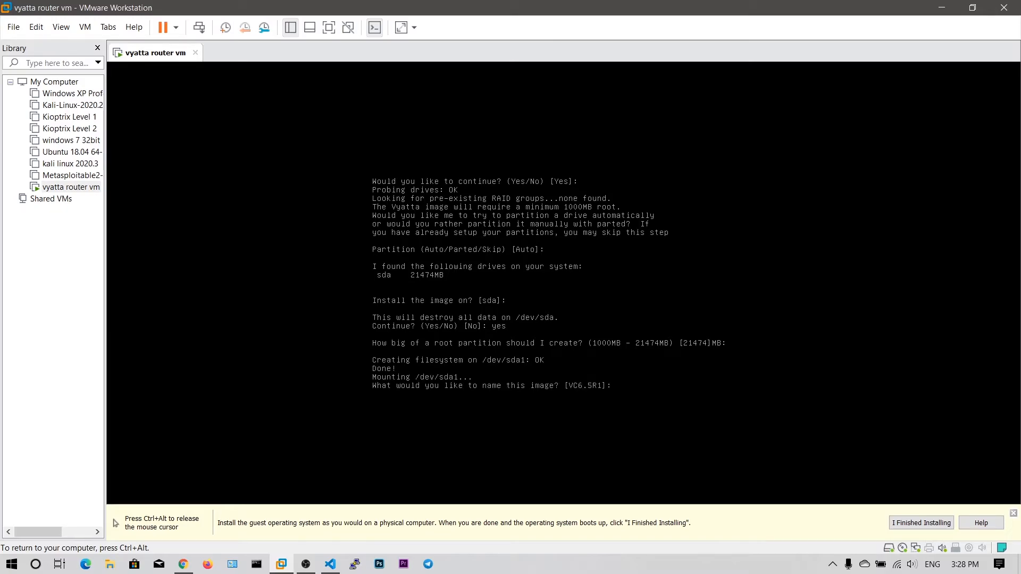
# Step: Name the image 'vyatta' and copy the default /config/config.boot to sda
pyautogui.write('vyatta')
pyautogui.press('Return')
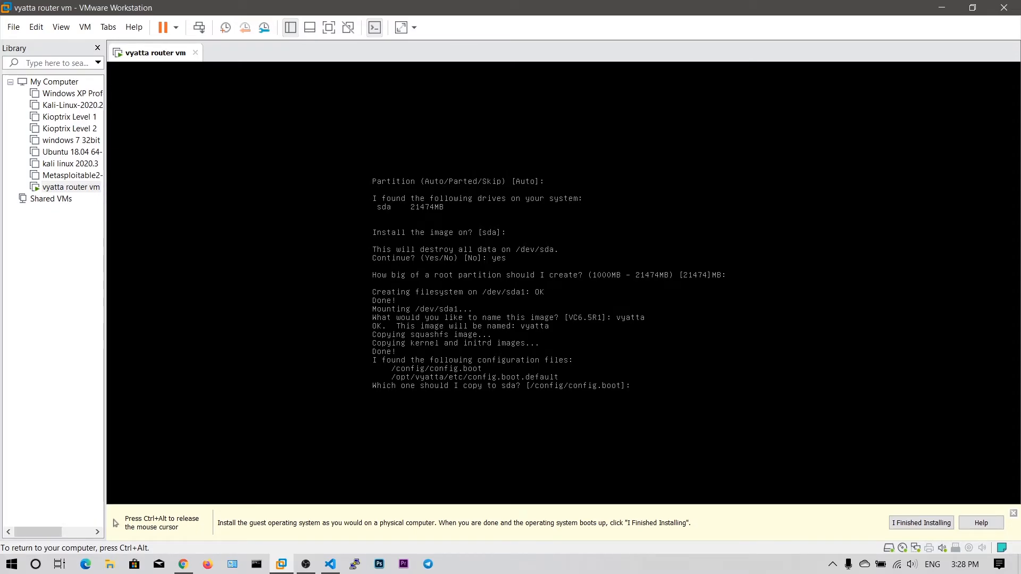
pyautogui.press('Return')
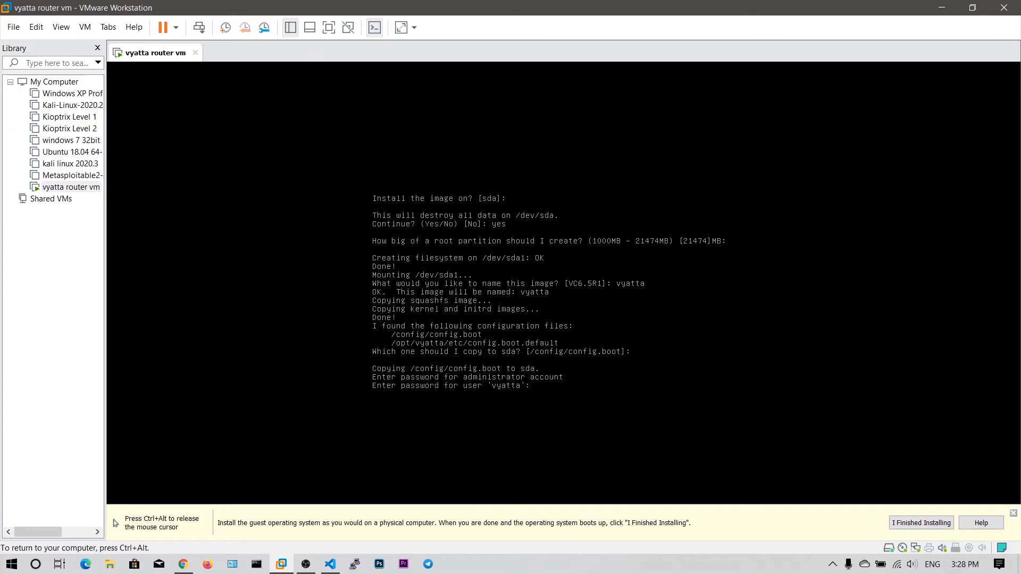
# Step: Set and confirm the default user's password, retrying with a different one after rejection
pyautogui.press('Return')
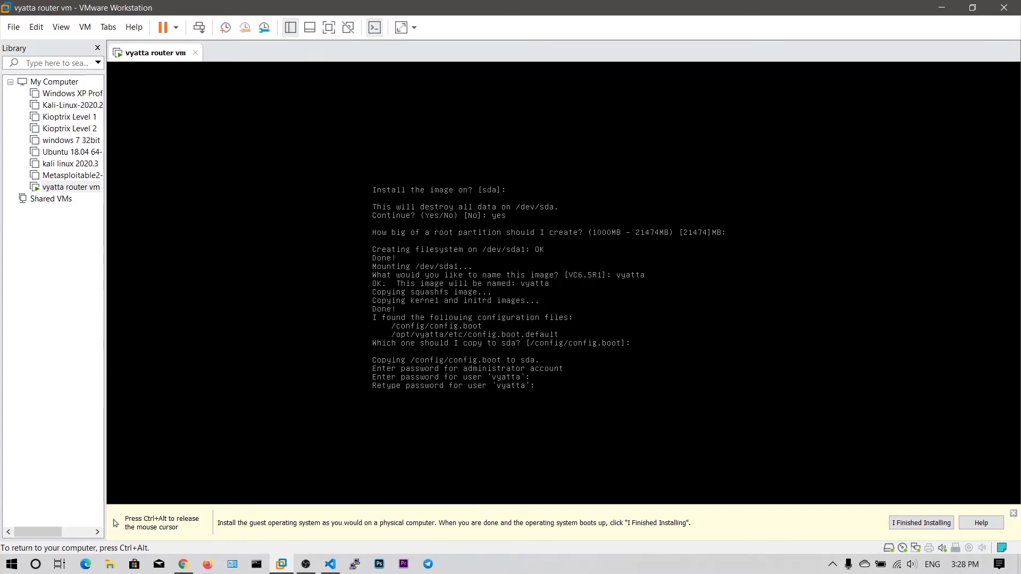
pyautogui.press('Return')
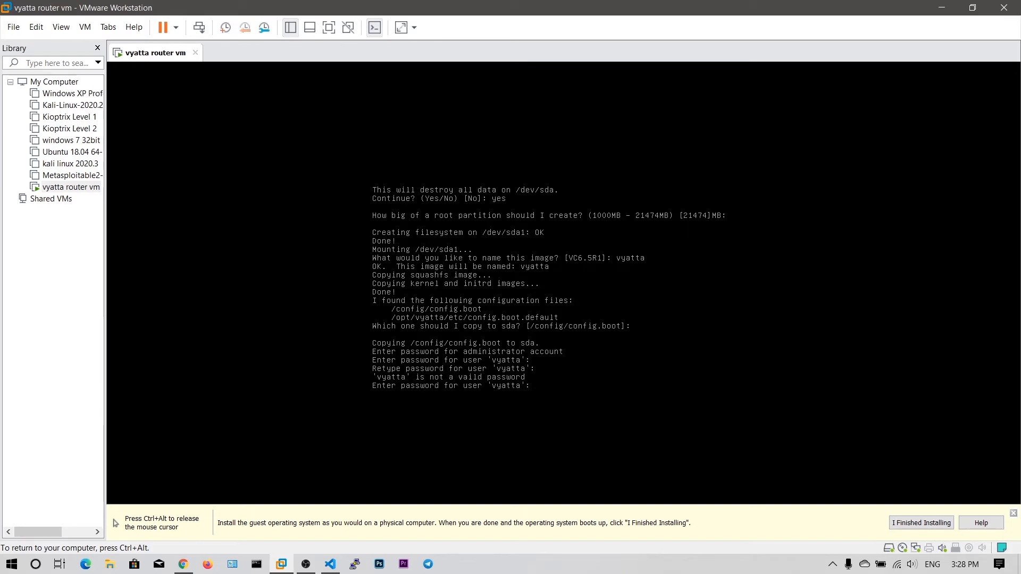
pyautogui.press('Return')
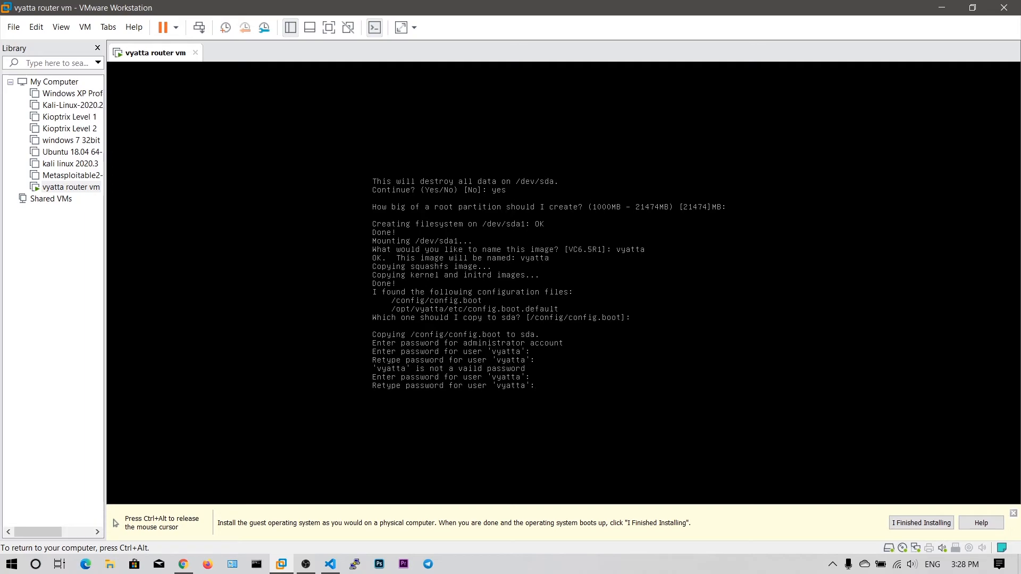
pyautogui.press('Return')
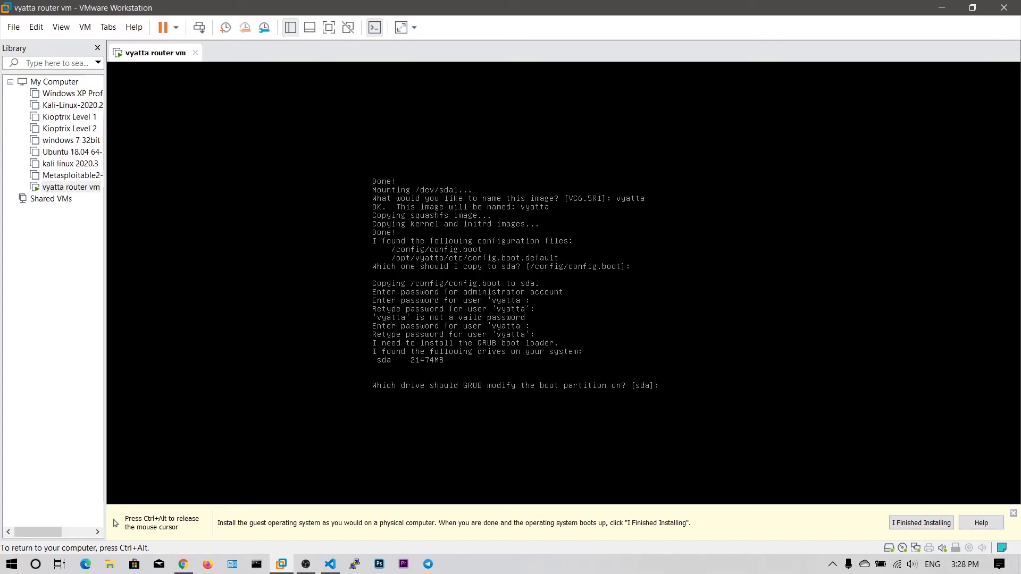
# Step: Install GRUB on sda, then reboot the VM by running 'reboot' and answering yes
pyautogui.press('Return')
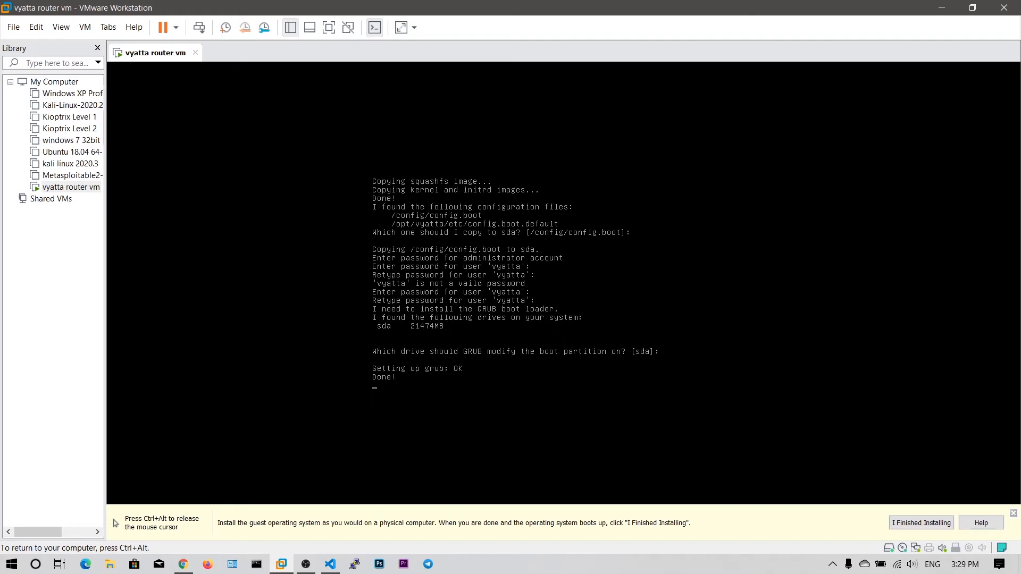
pyautogui.write('reboot')
pyautogui.press('Return')
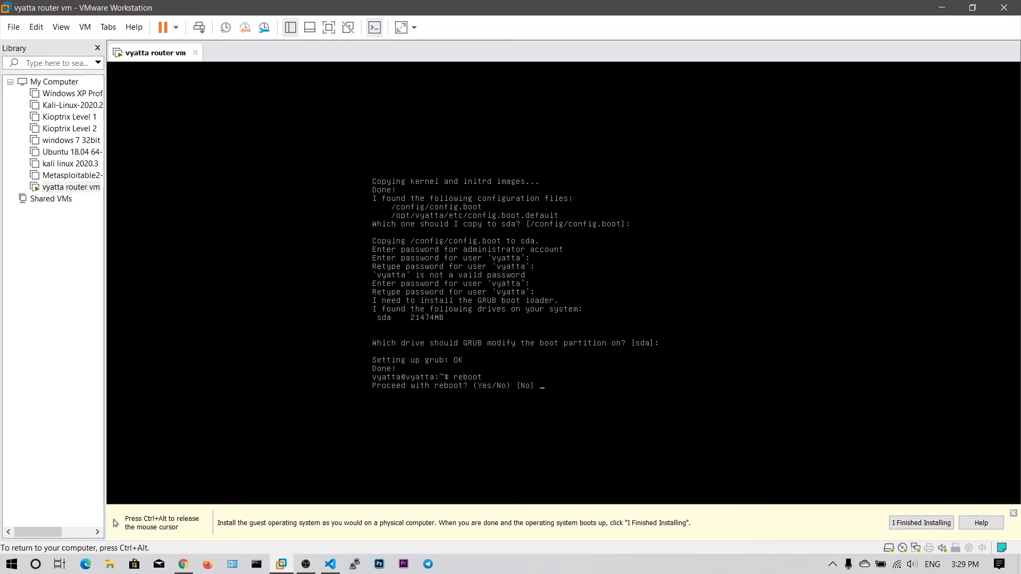
pyautogui.write('yes')
pyautogui.press('Return')
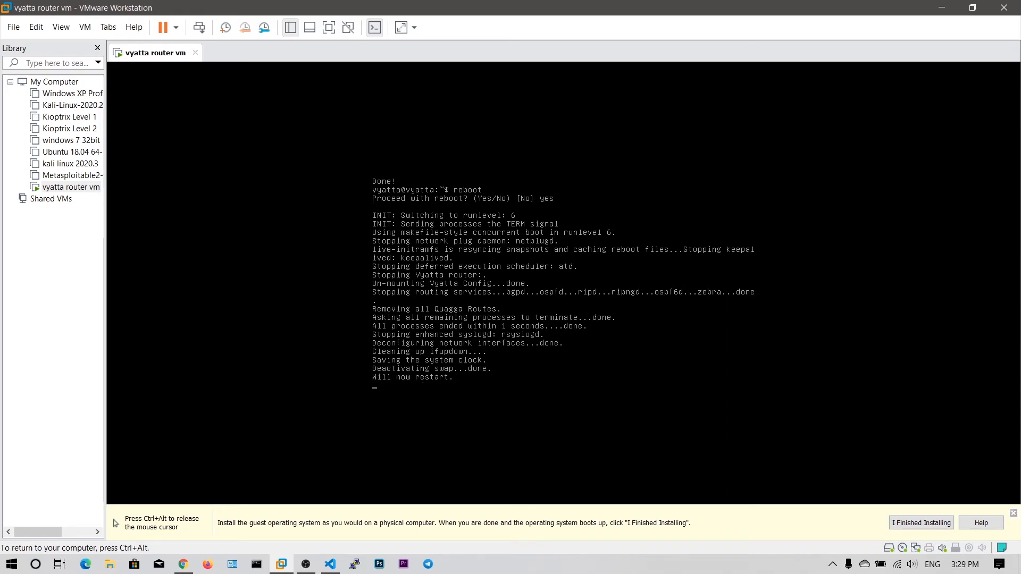
pyautogui.hotkey('ctrl', 'alt')
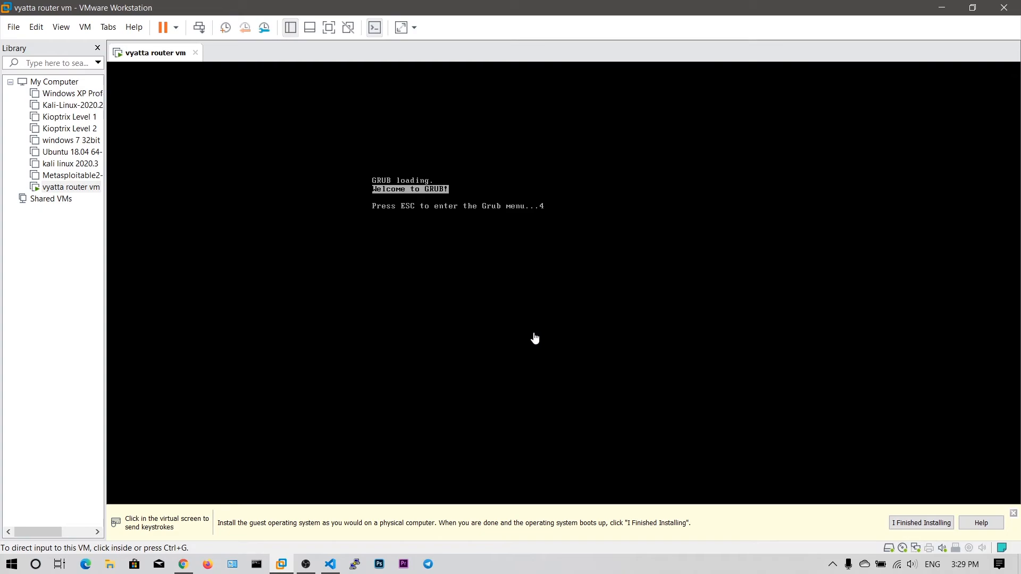
# Step: Check Removable Devices in the VM tab's menu, then let GRUB boot the default 'Vyatta vyatta linux (KVM console)' entry
pyautogui.rightClick(154, 53)
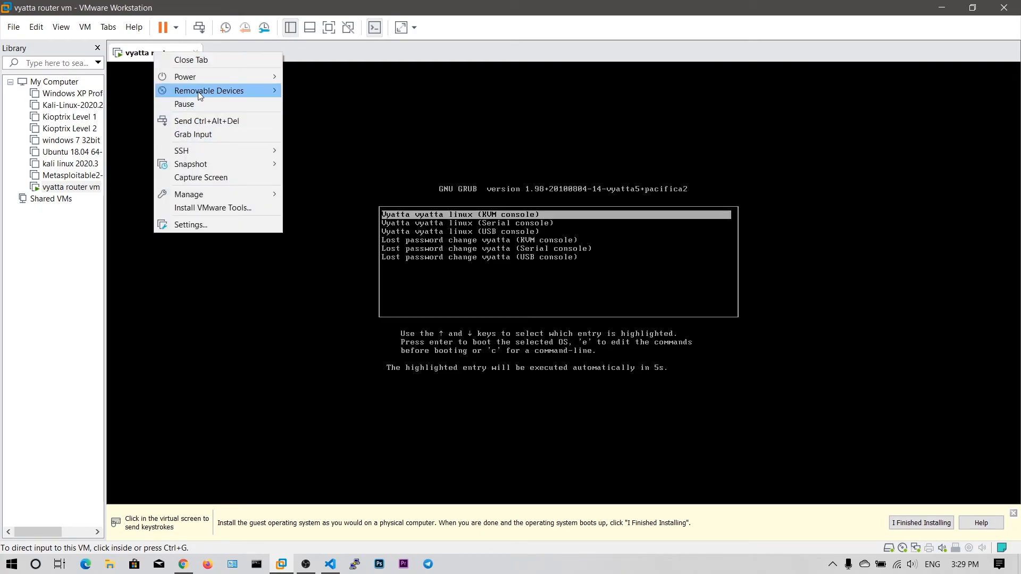
pyautogui.moveTo(198, 91)
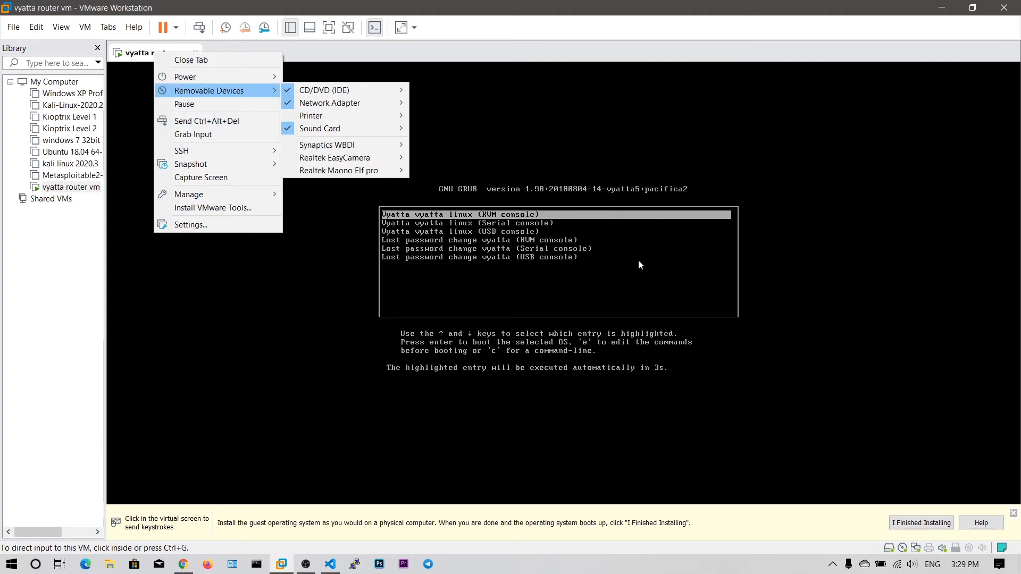
pyautogui.click(643, 294)
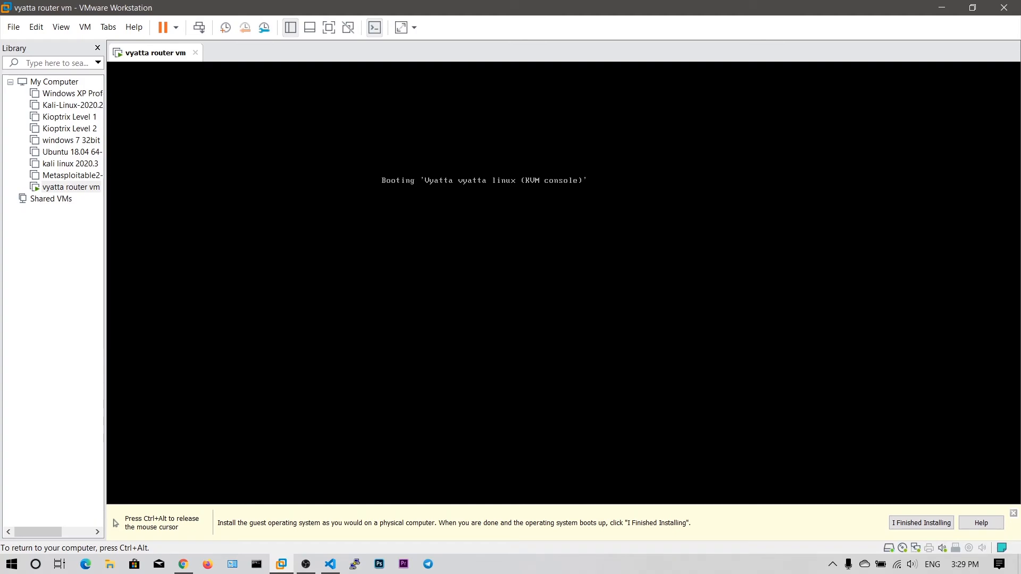
# Step: Release input from the VM and let Vyatta boot from disk to the 'vyatta login:' prompt
pyautogui.hotkey('ctrl', 'alt')
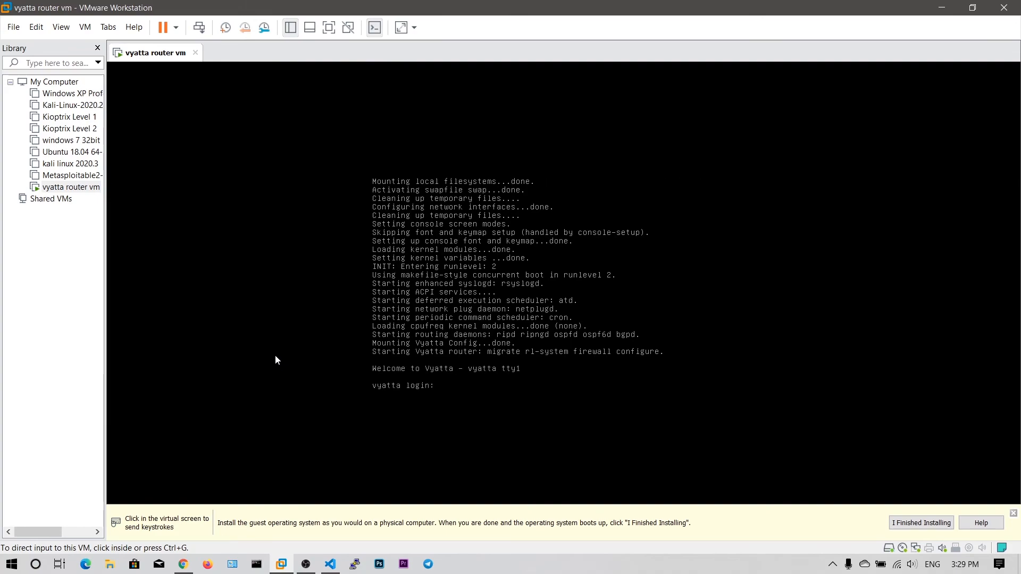
# Step: Log into the Vyatta console as user 'vyatta' with the default account password
pyautogui.click(492, 357)
pyautogui.write('vyatta')
pyautogui.press('Return')
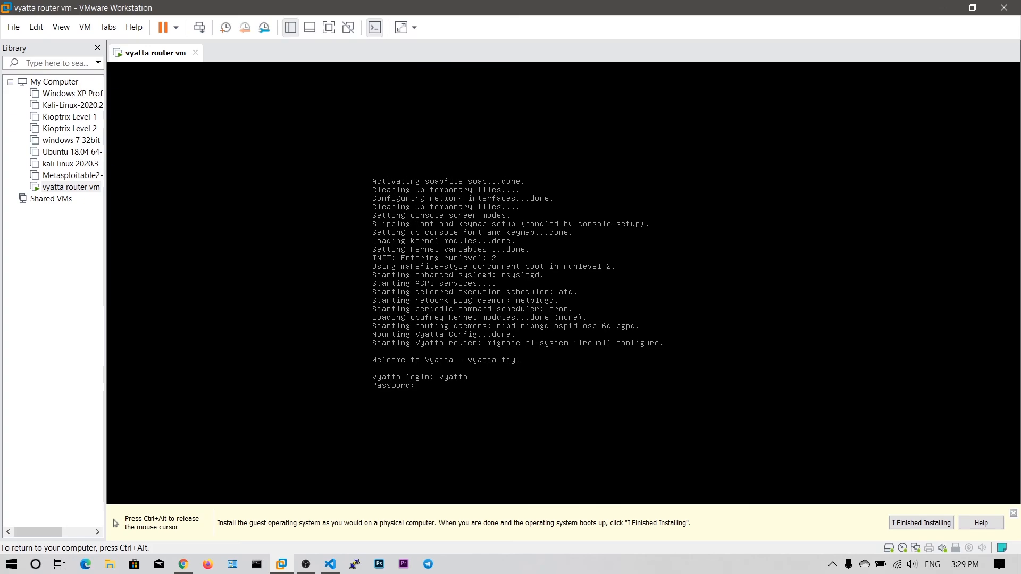
pyautogui.press('Return')
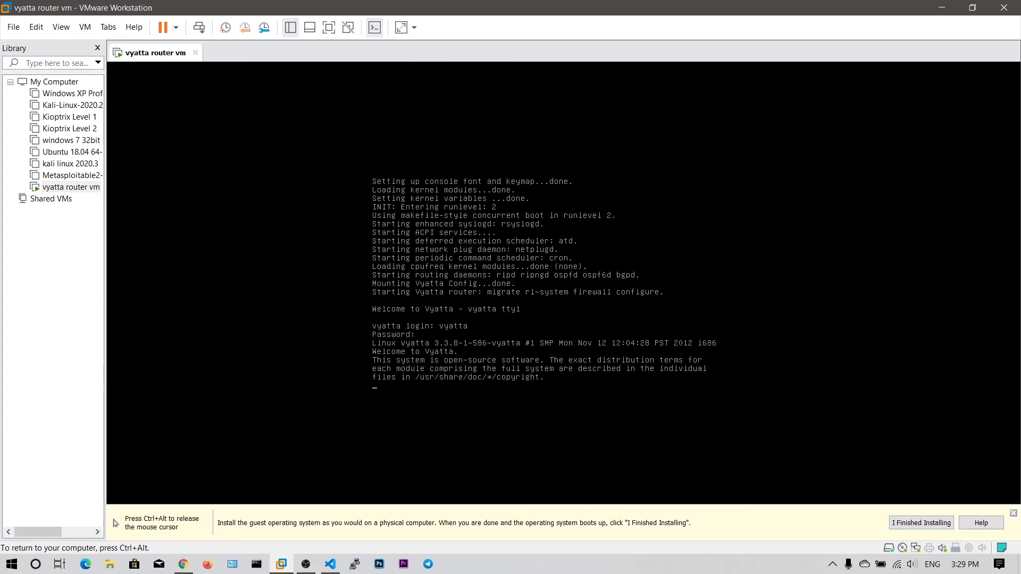
# Step: Bring up a fresh vyatta shell prompt, release the mouse, and switch to OBS
pyautogui.press('Return')
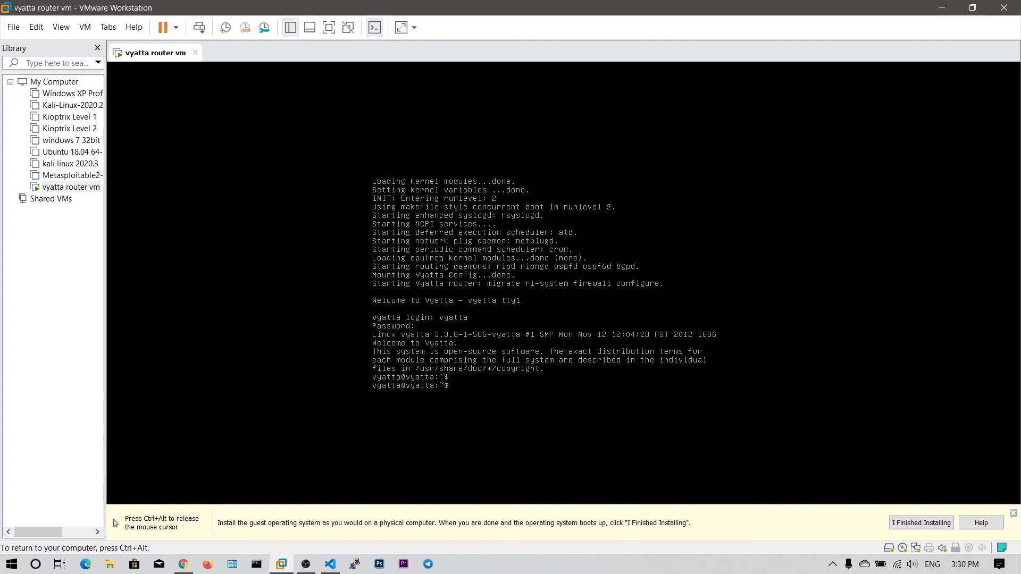
pyautogui.hotkey('ctrl', 'alt')
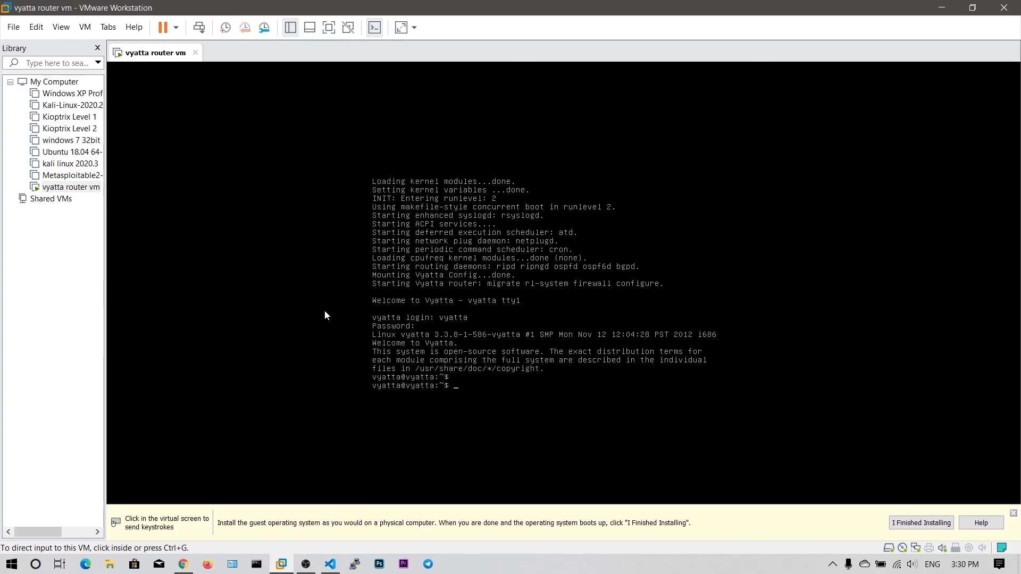
pyautogui.click(306, 564)
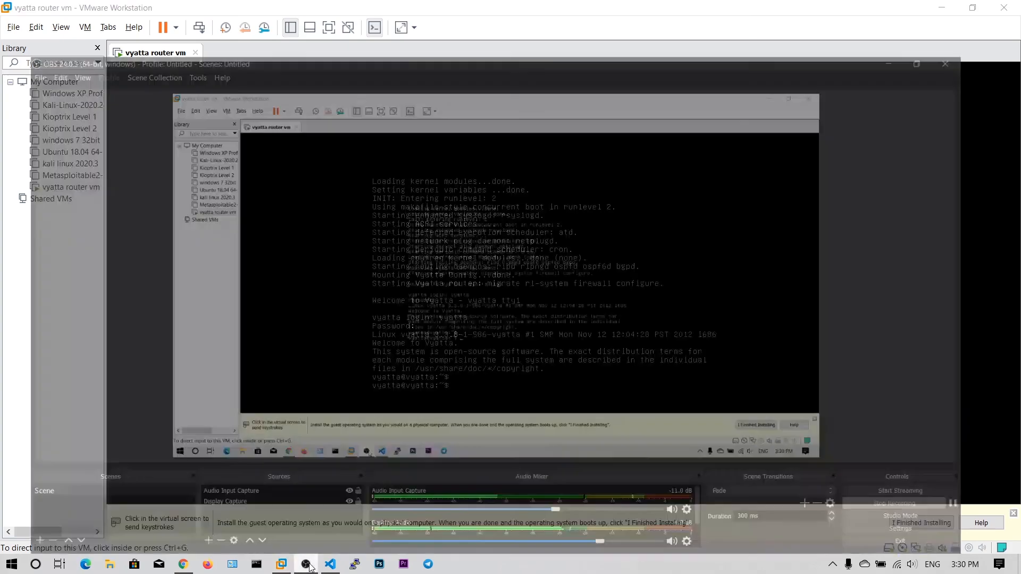